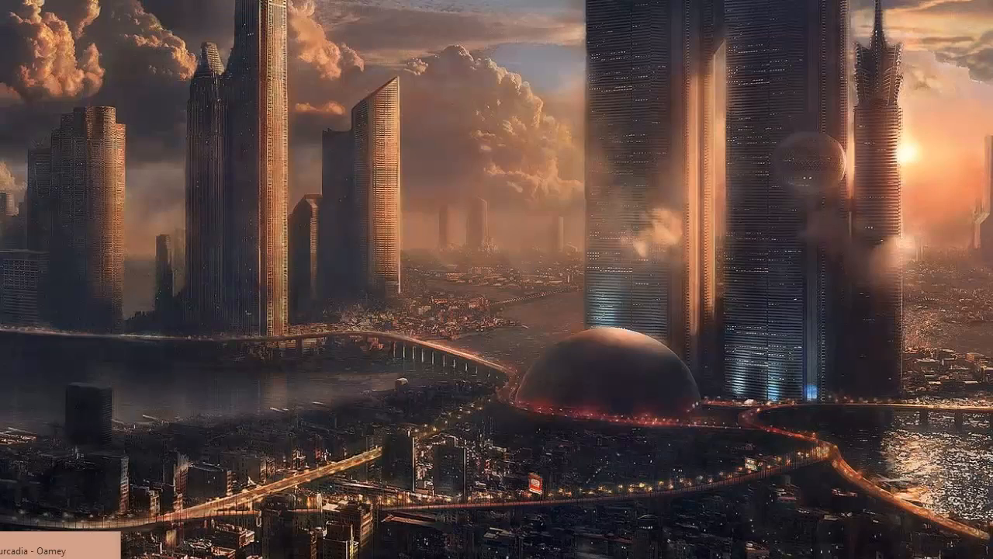
Bring up the Furcadia game window and launch the Dream Editor from it
left_click(51, 556)
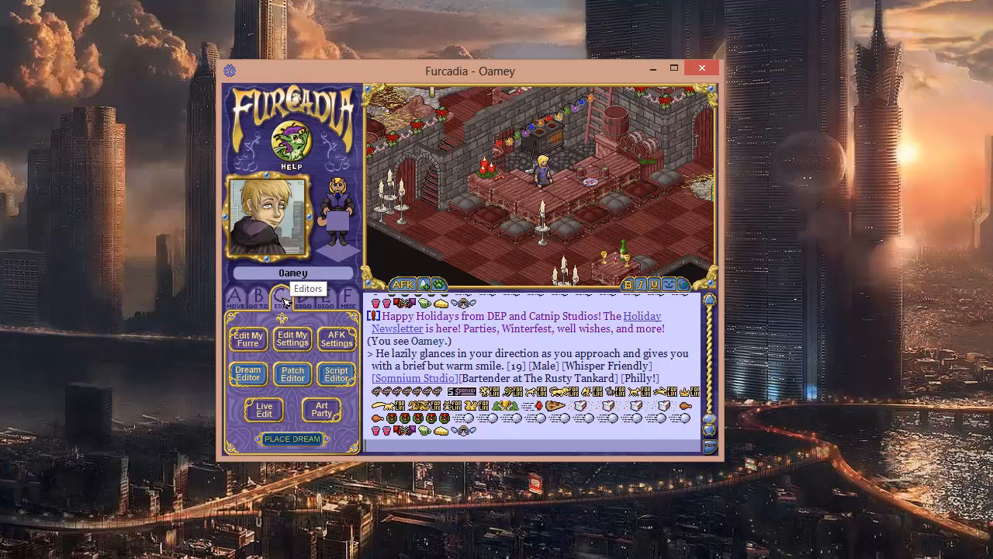
left_click(248, 376)
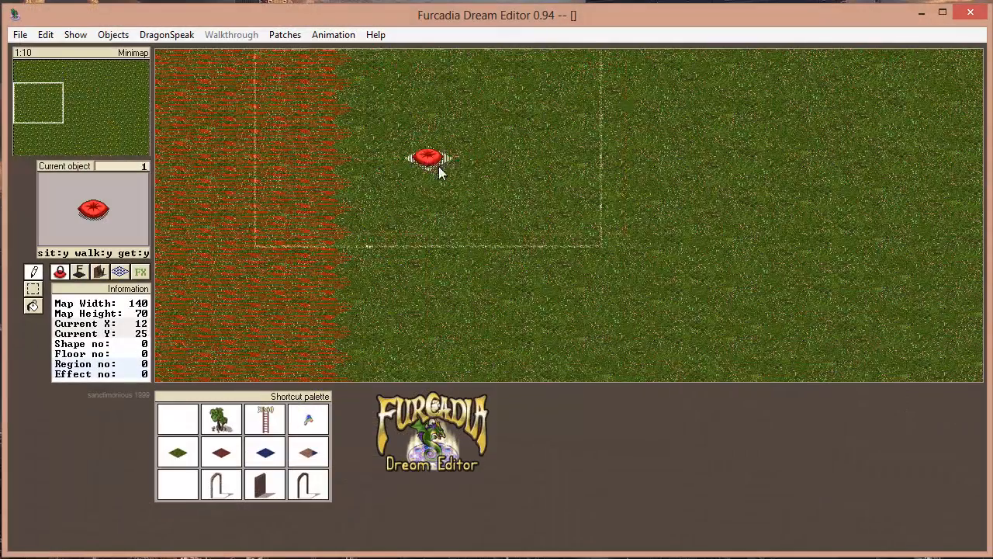
Examine the main map around its upper-left corner and the red-striped border area
left_click(28, 69)
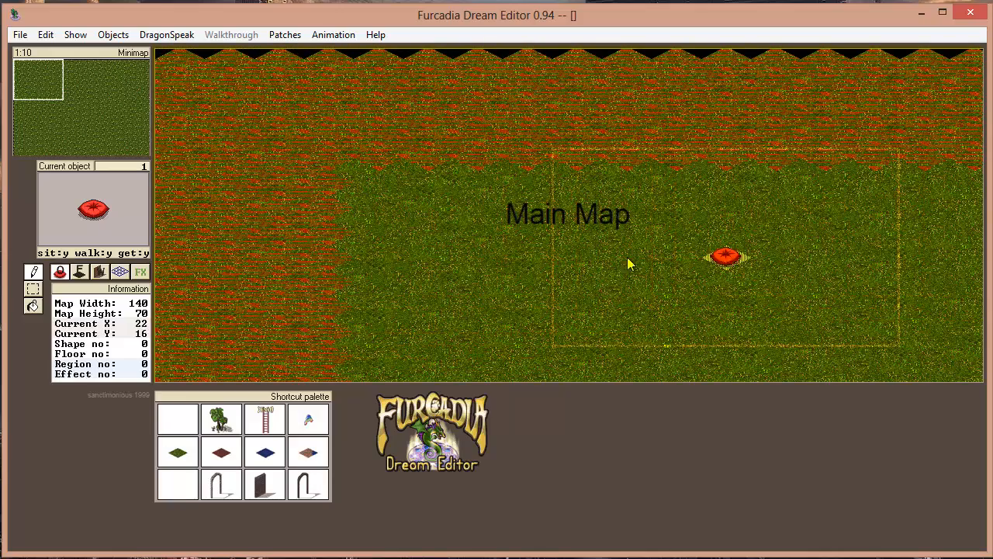
key("Down")
key("Down")
key("Right")
key("Right")
key("Down")
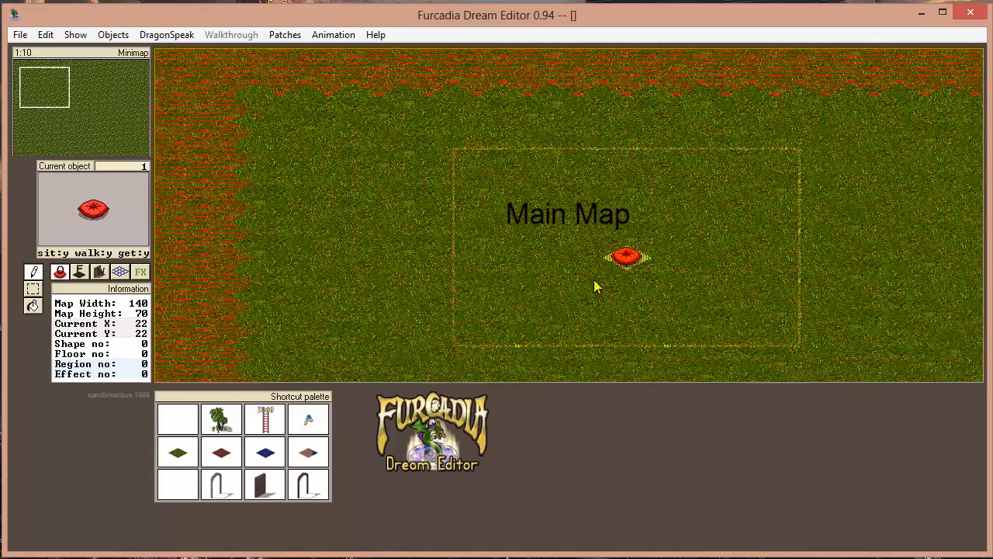
key("Down")
key("Down")
key("Right")
key("Right")
key("Left")
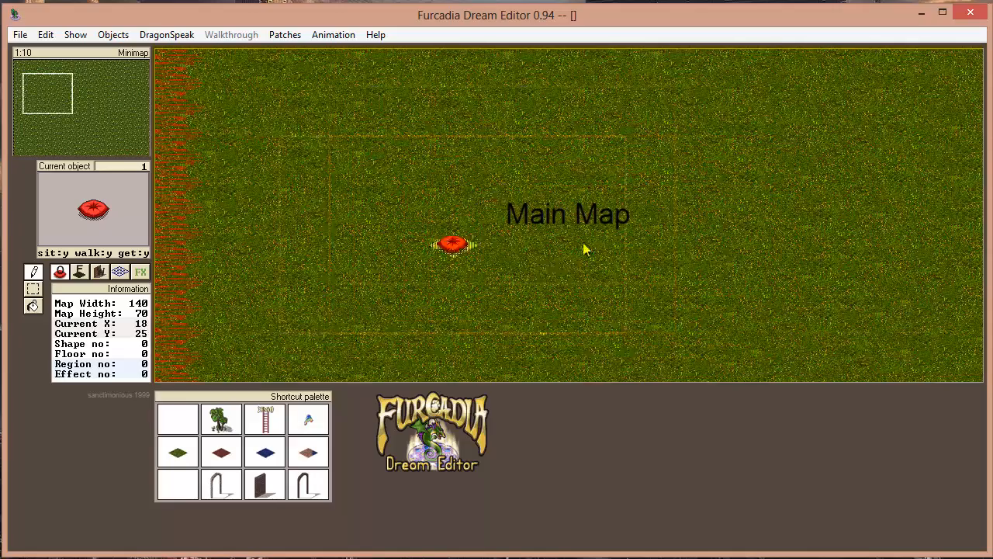
key("Left")
key("Up")
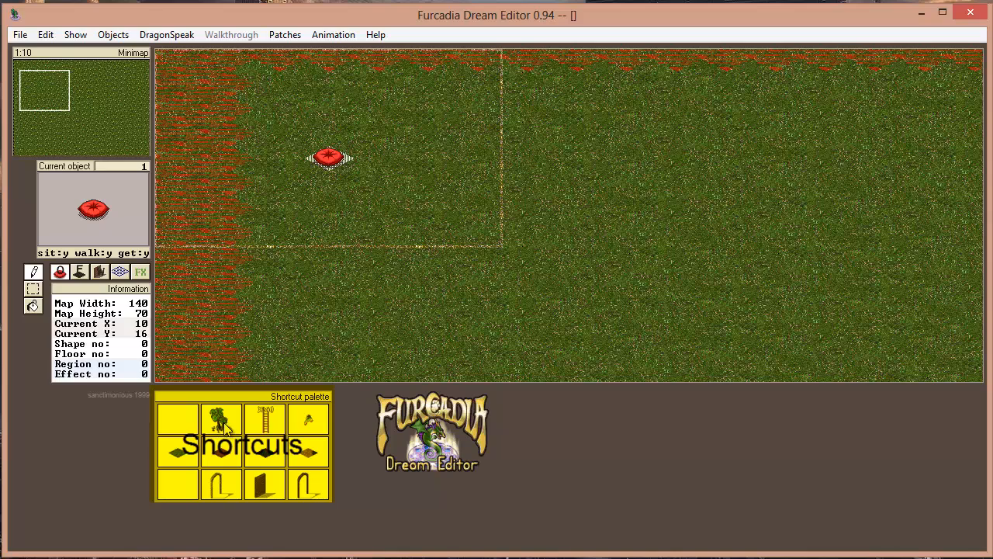
Try the shortcut presets in turn: the tree, the exit ladder, the red floor and the stone arch wall
left_click(224, 423)
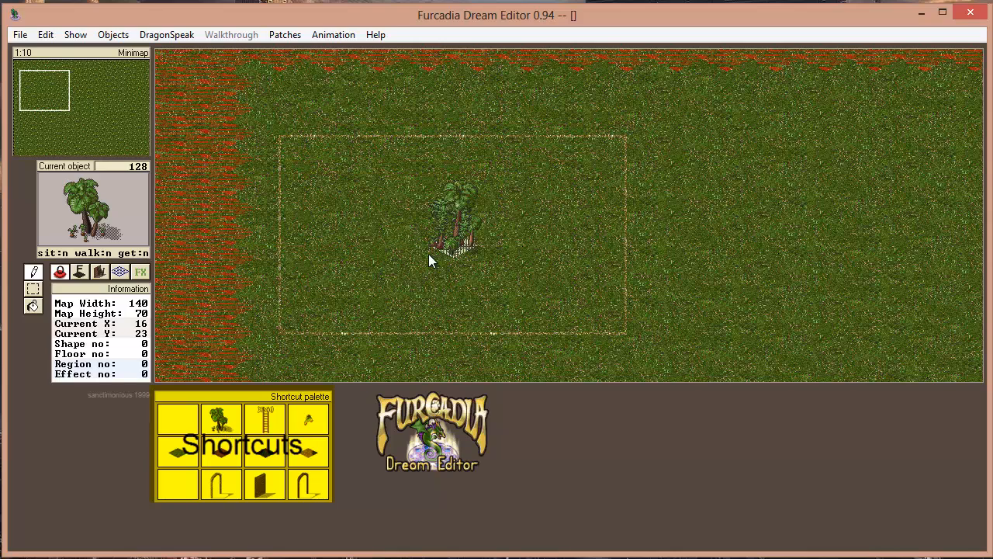
left_click(267, 422)
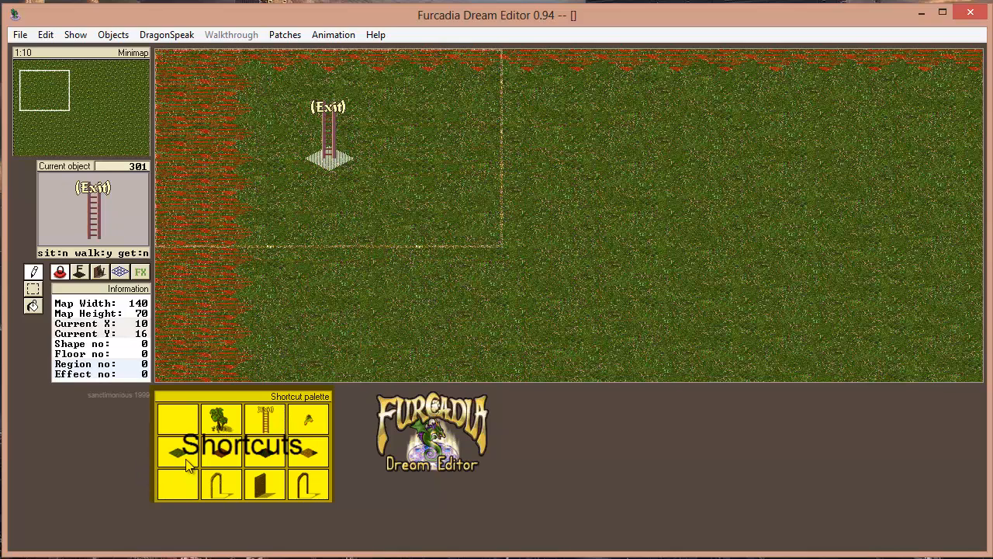
left_click(216, 453)
left_click(235, 482)
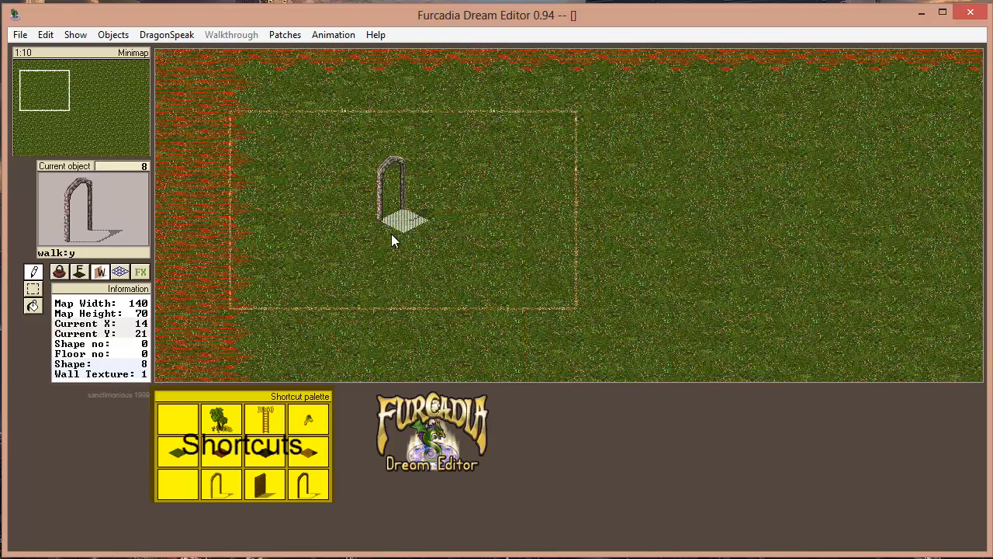
Use the minimap to view the middle of the map and return to its upper-left corner
scroll(420, 236, "up", 2)
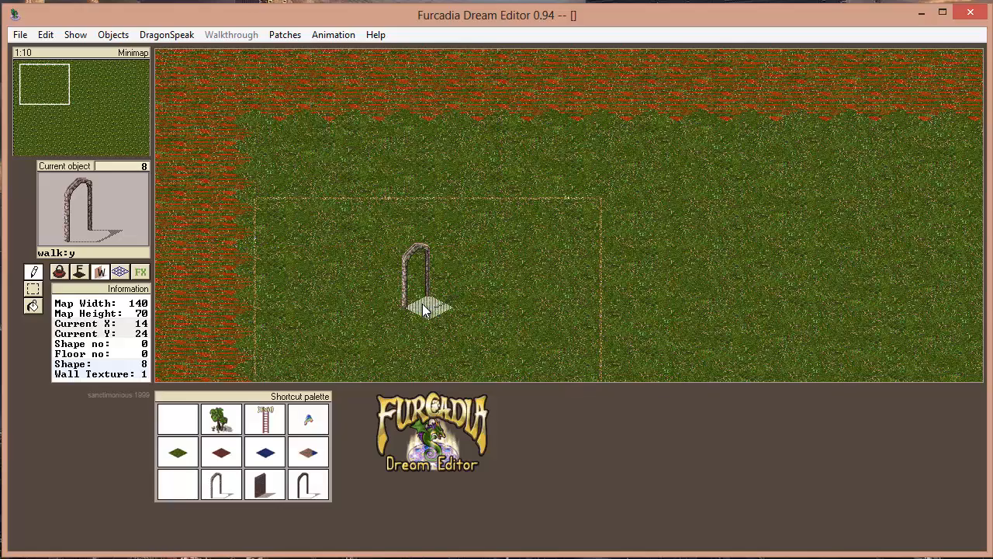
left_click(72, 113)
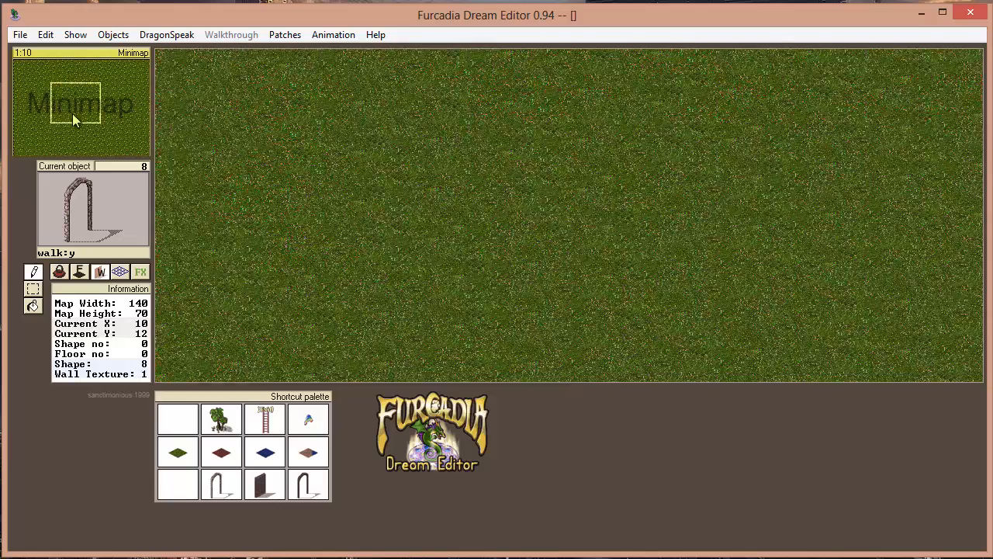
left_click_drag(72, 114, 18, 67)
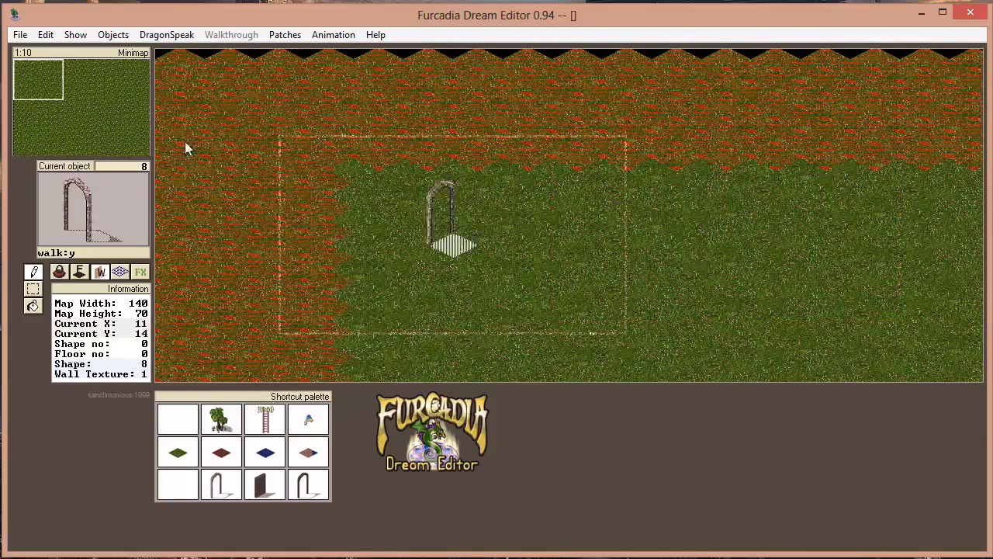
Cycle the current wall object down to the empty shape 0 and back up through the stone wall shapes
key("minus")
key("minus")
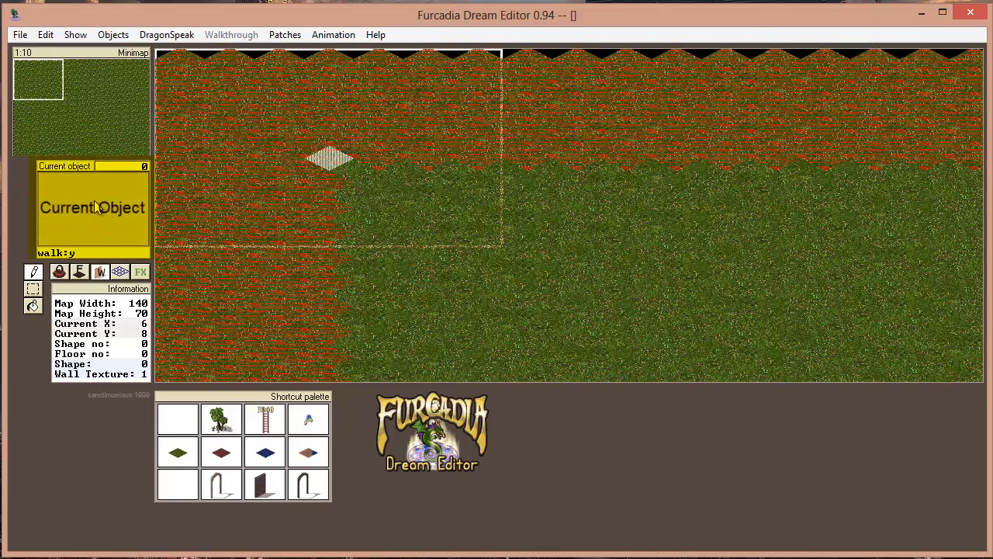
key("plus")
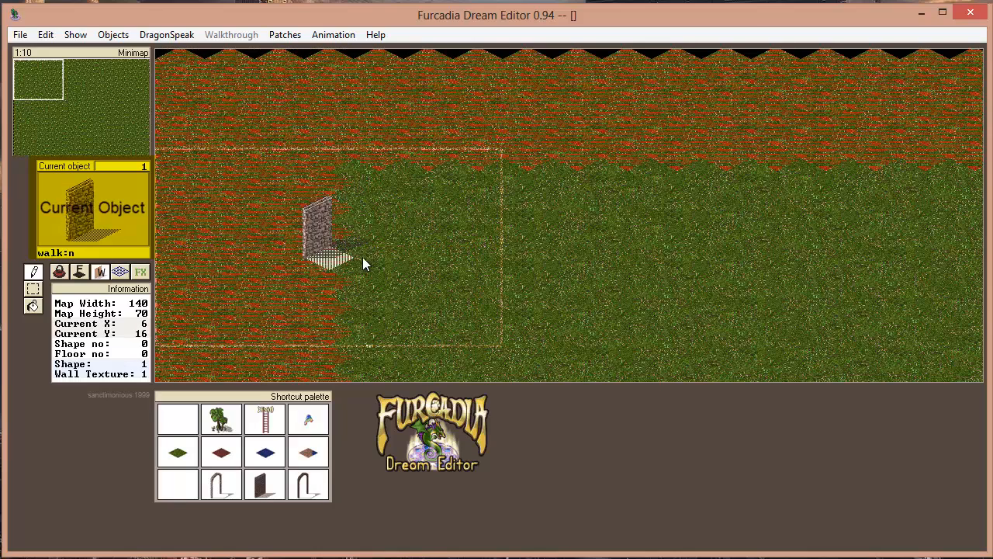
key("plus")
Switch to item placement and advance the current object to the purple pillow, number 6
left_click(60, 271)
key("plus")
key("plus")
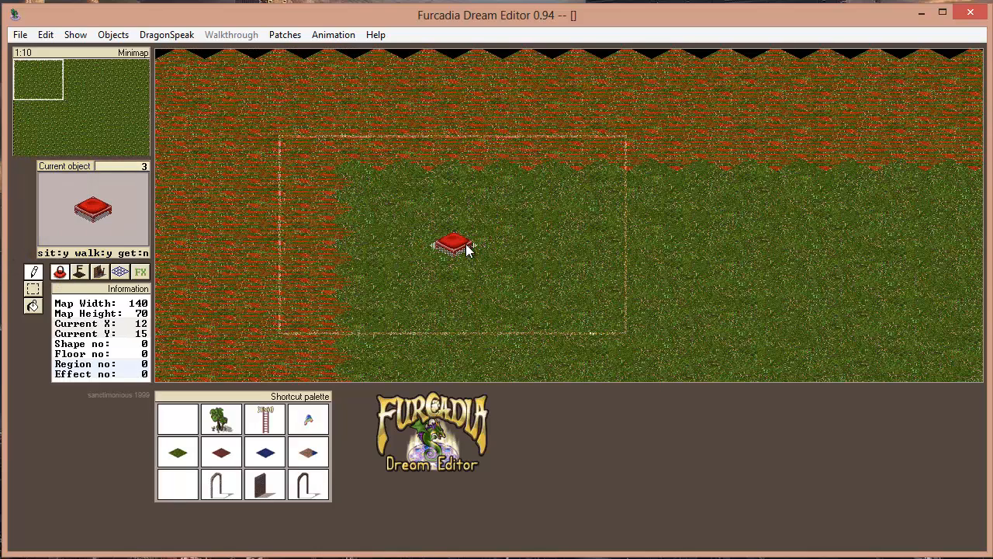
key("plus")
key("plus")
key("plus")
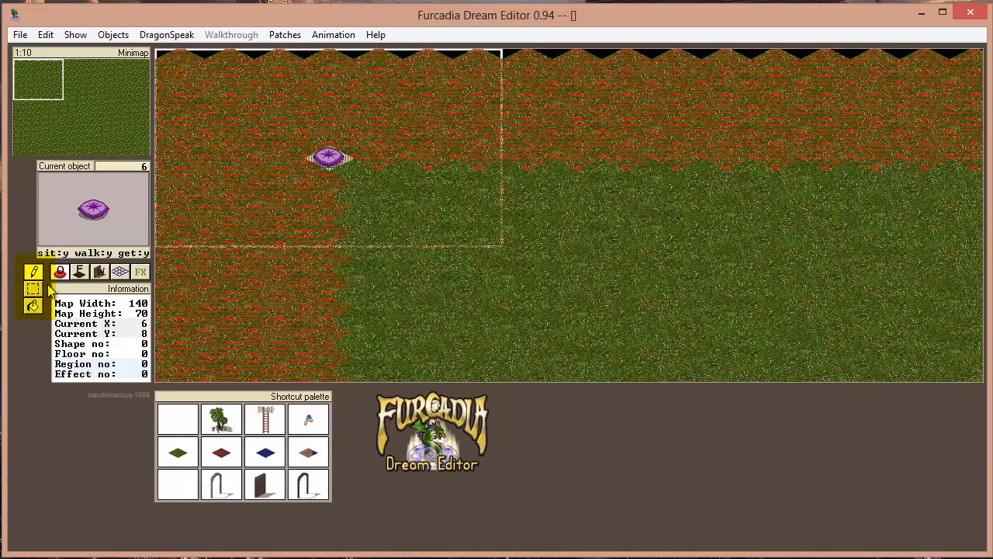
Try the area selection on a rectangle in the map's upper-left area, switch to the fill tool, and return to the pencil
left_click(33, 290)
mouse_move(314, 137)
left_mouse_down()
mouse_move(524, 246)
mouse_move(683, 358)
left_mouse_up()
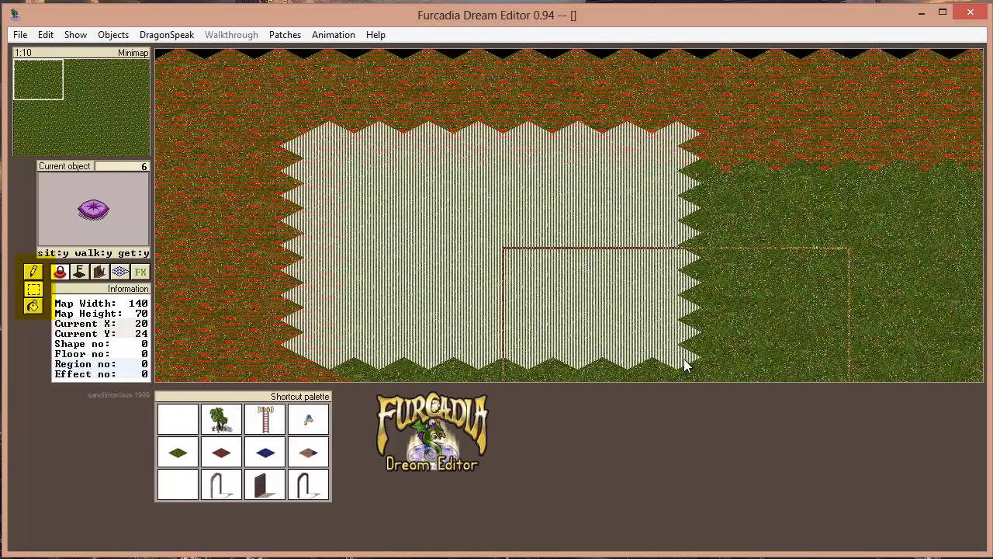
left_click(33, 305)
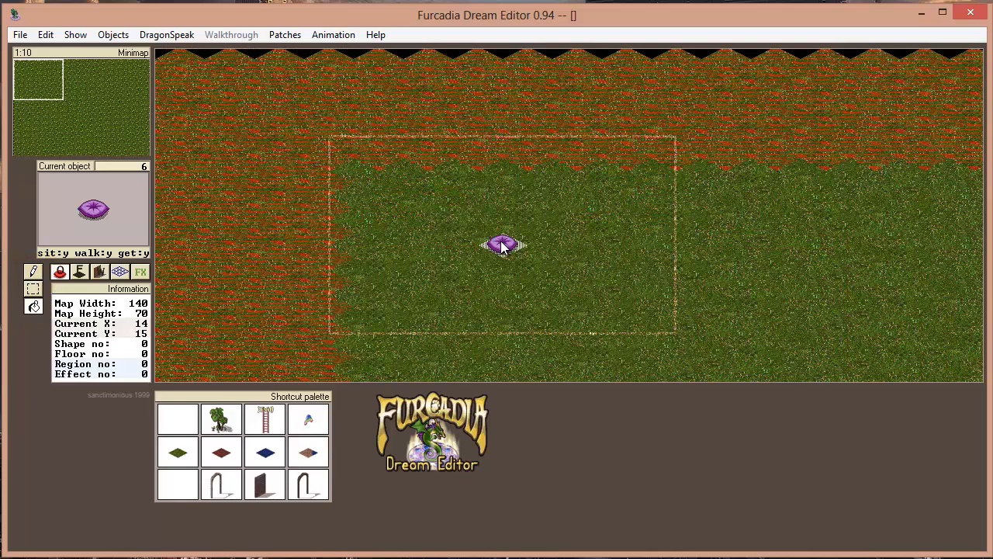
left_click(32, 273)
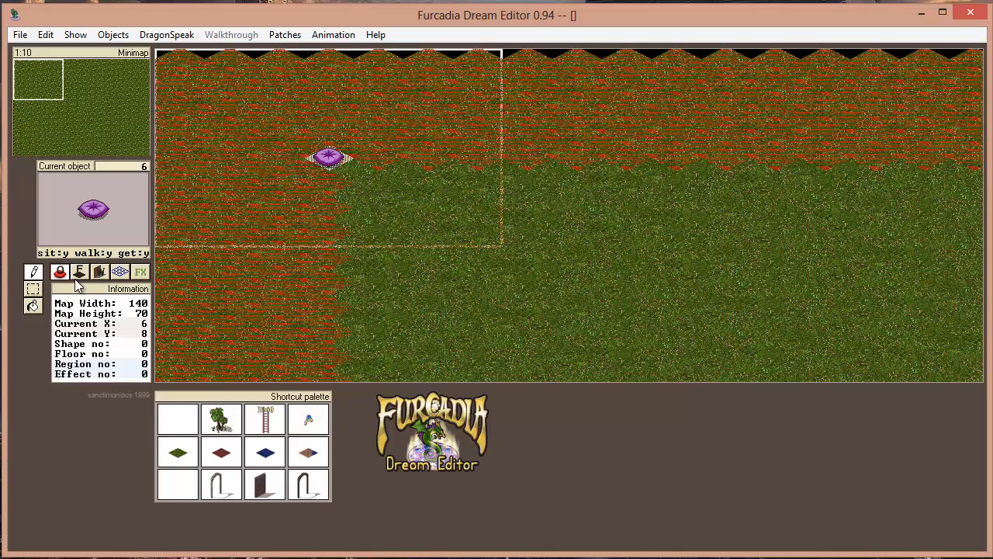
Set the current object to the red pillow, number 1, and look over the map's upper-left area
scroll(63, 277, "up", 5)
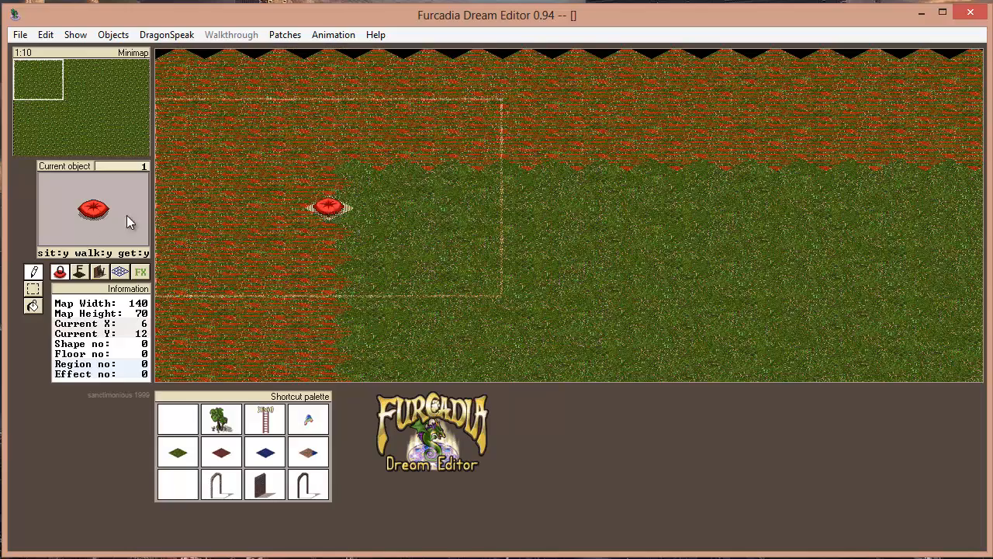
key("Down")
key("Down")
key("Down")
key("Right")
key("Right")
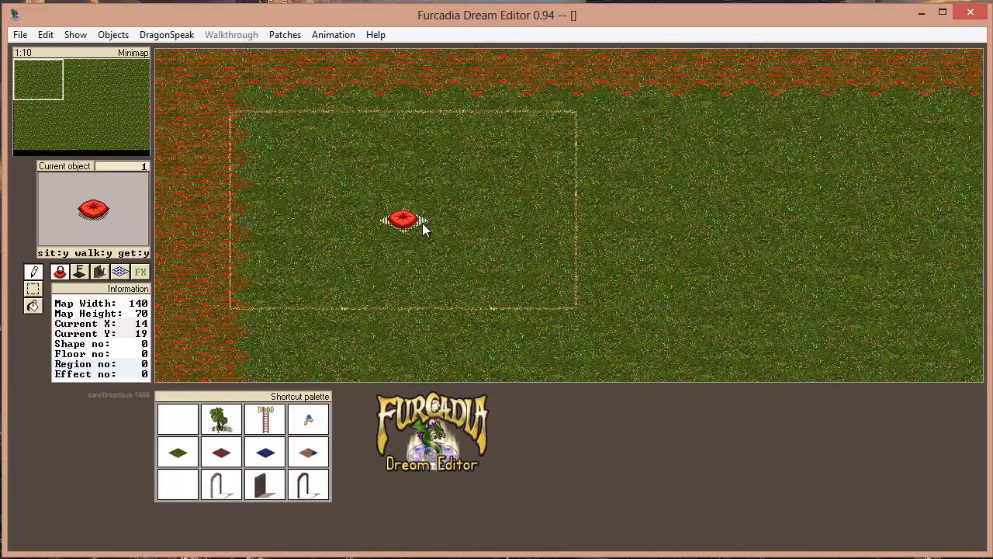
key("Up")
key("Left")
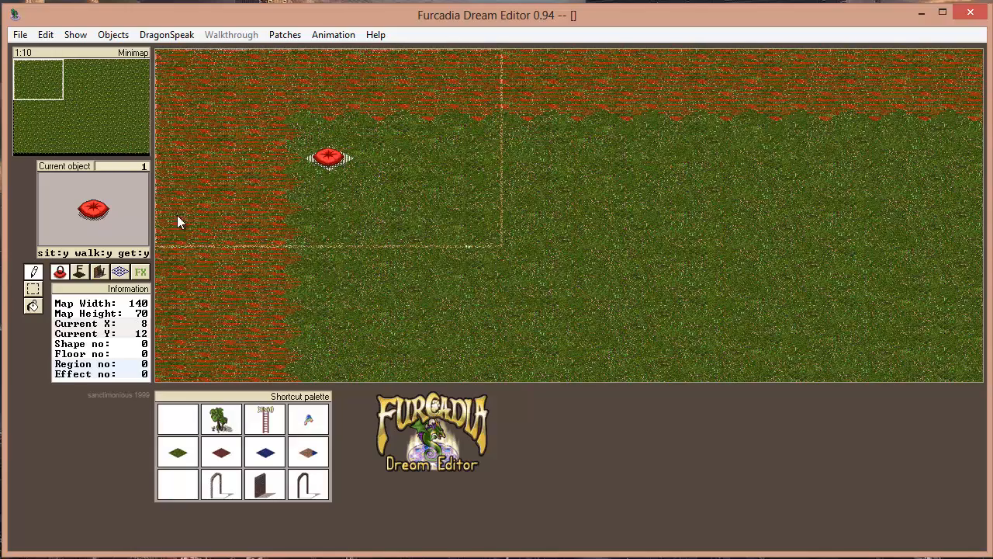
Browse the pages of the item catalogue and choose the red cape as the current object
left_click(97, 210)
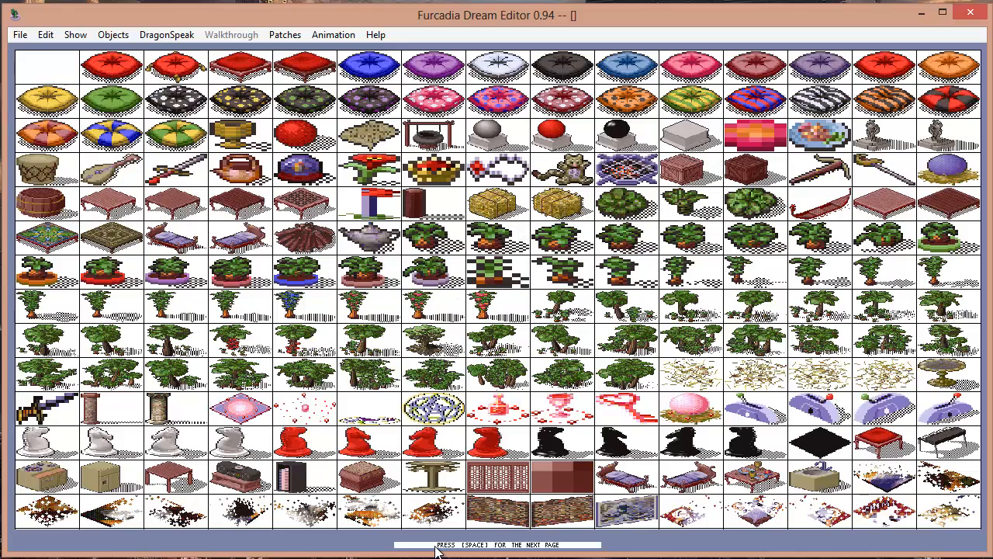
key("space")
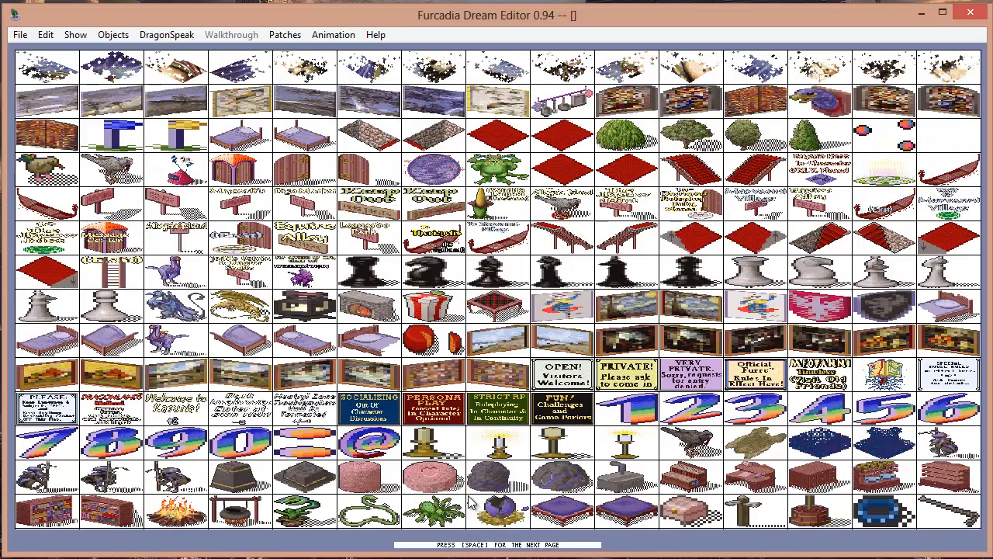
key("space")
key("space")
key("space")
key("space")
key("space")
key("space")
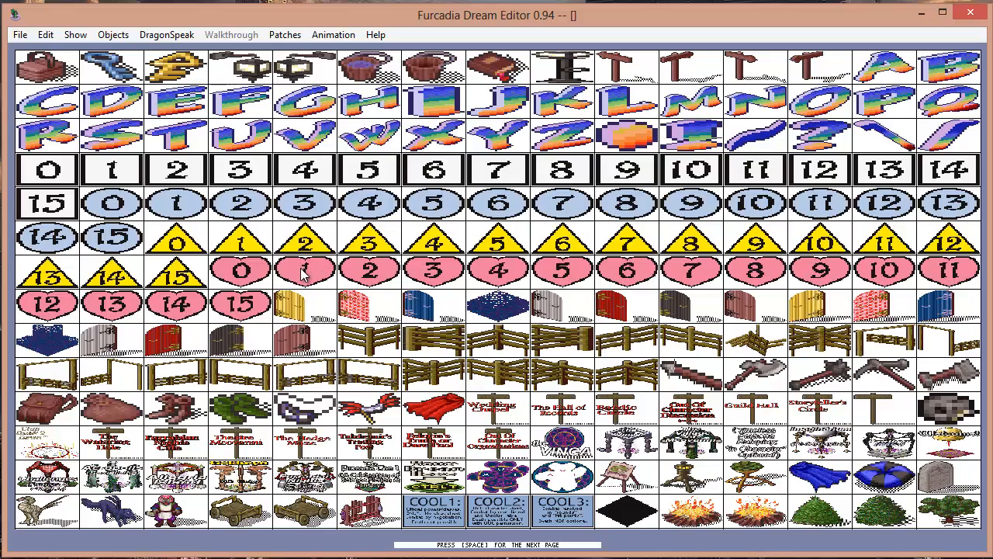
left_click(431, 413)
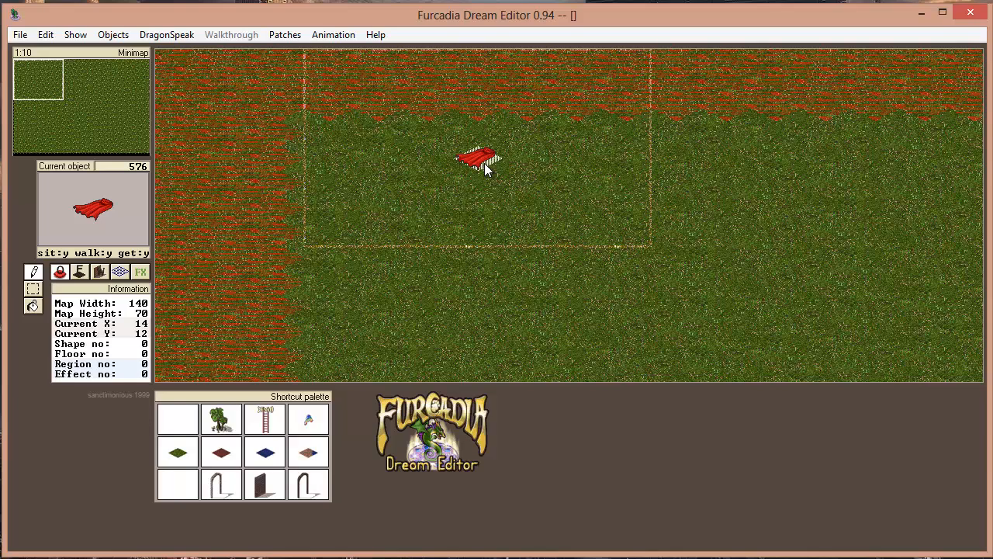
Cycle through the items next to the red cape in both directions and return to the cape, number 576
scroll(484, 162, "down", 3)
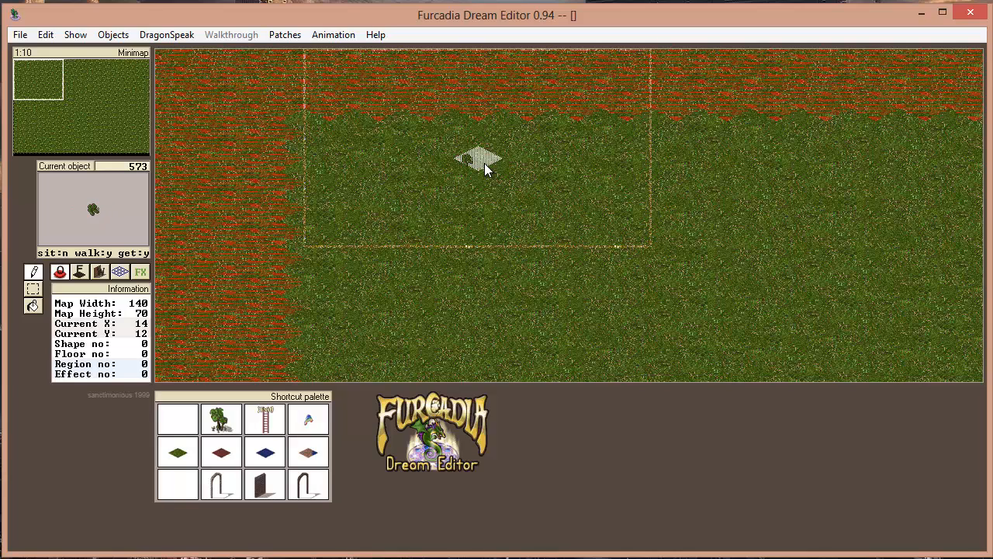
scroll(485, 163, "up", 8)
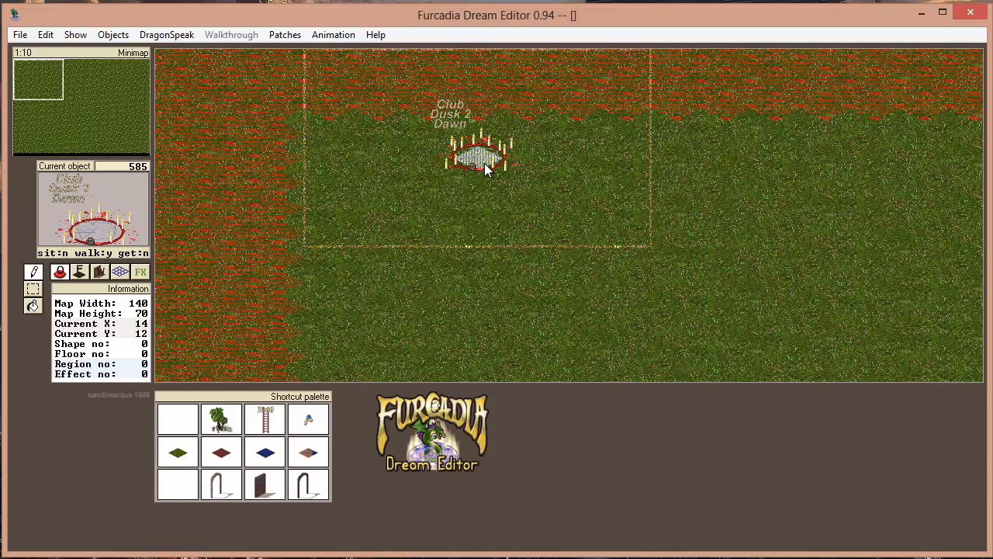
scroll(484, 163, "down", 5)
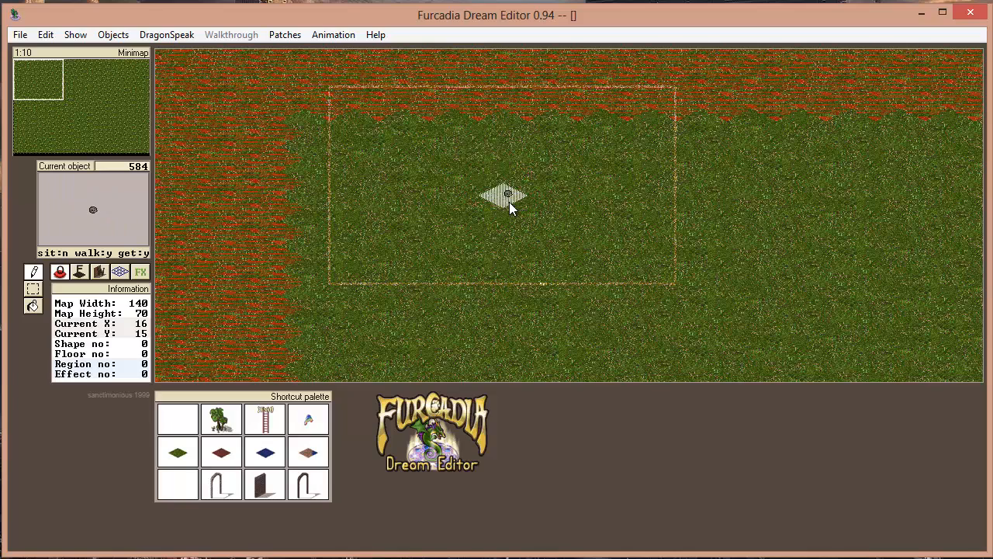
scroll(509, 202, "down", 5)
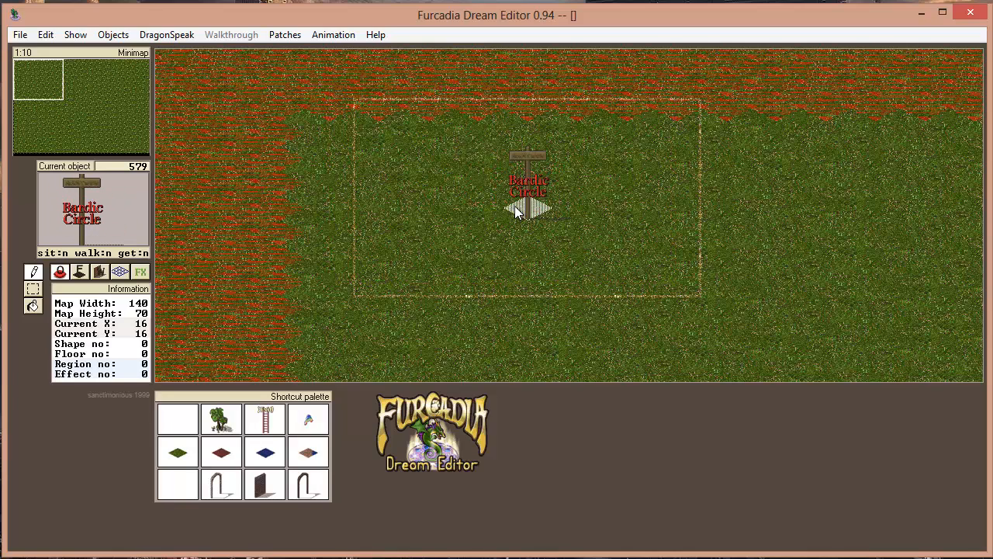
scroll(516, 213, "down", 3)
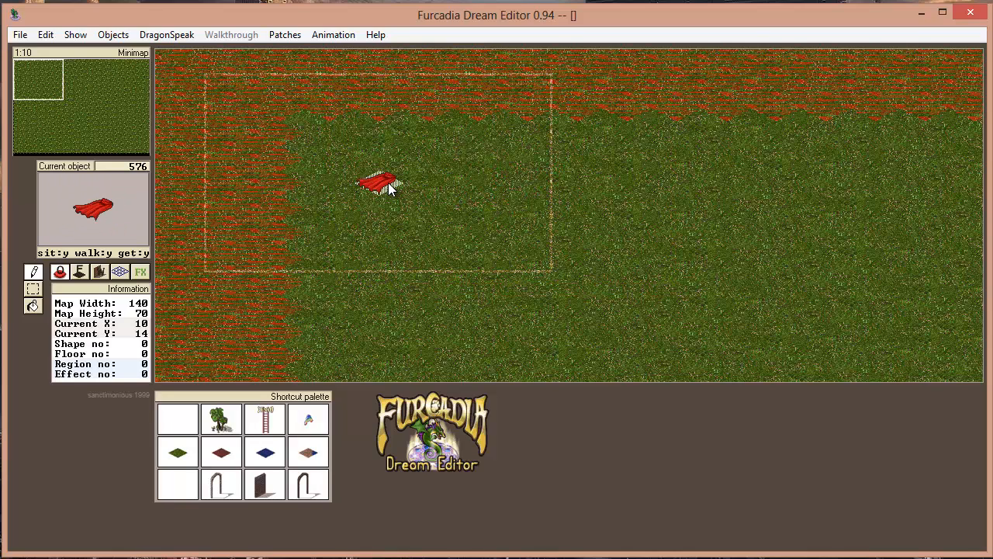
Place single red capes and freehand trails of capes on the grass in the map's upper-left area
left_click(380, 186)
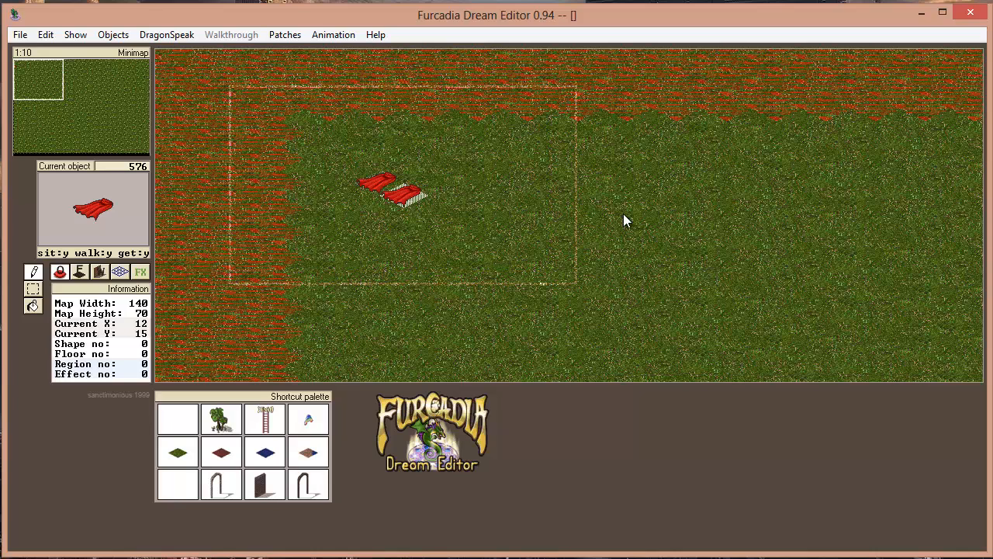
left_click(623, 215)
left_click_drag(412, 241, 635, 285)
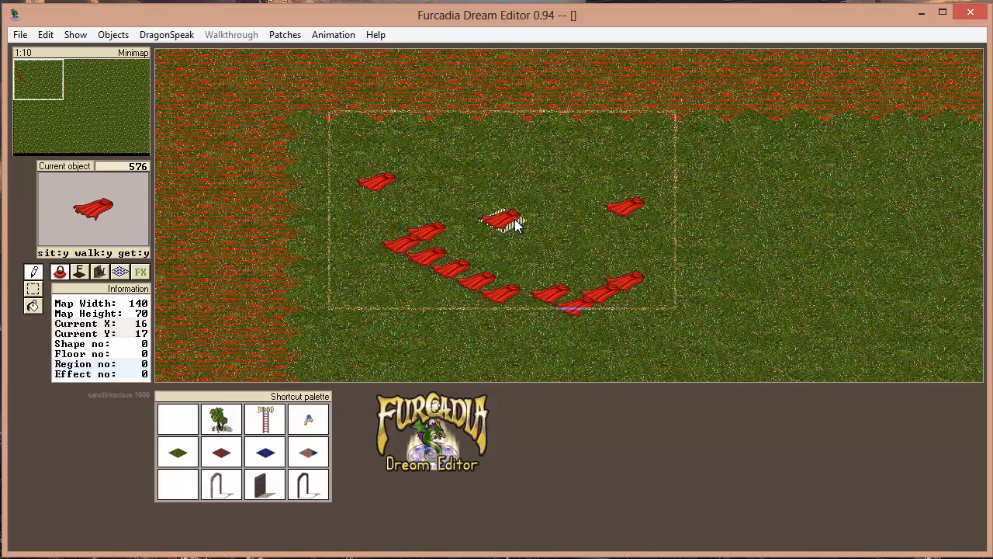
left_click_drag(505, 217, 516, 243)
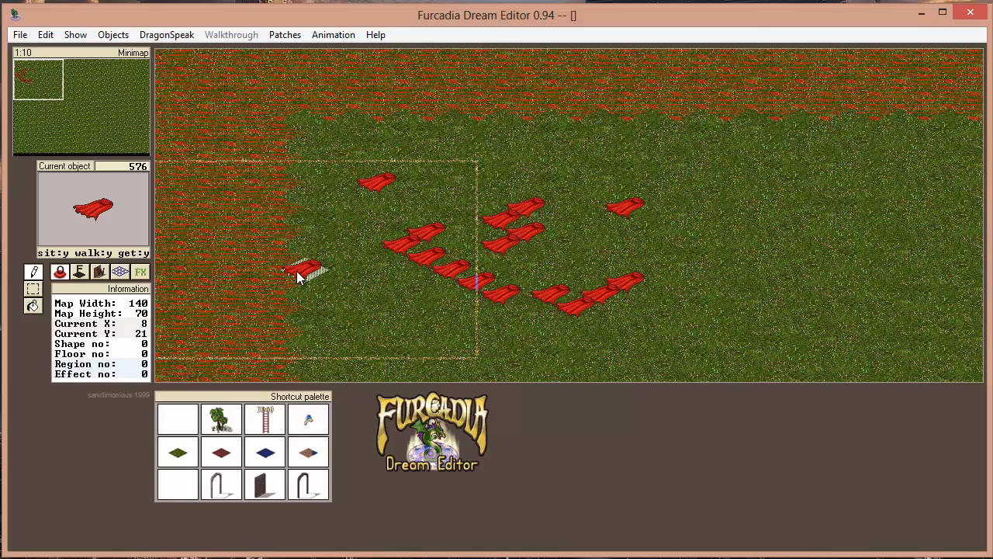
Choose the dark red floor, number 32, from the floor catalogue and paint a closed path around the capes on the grass
left_click(80, 272)
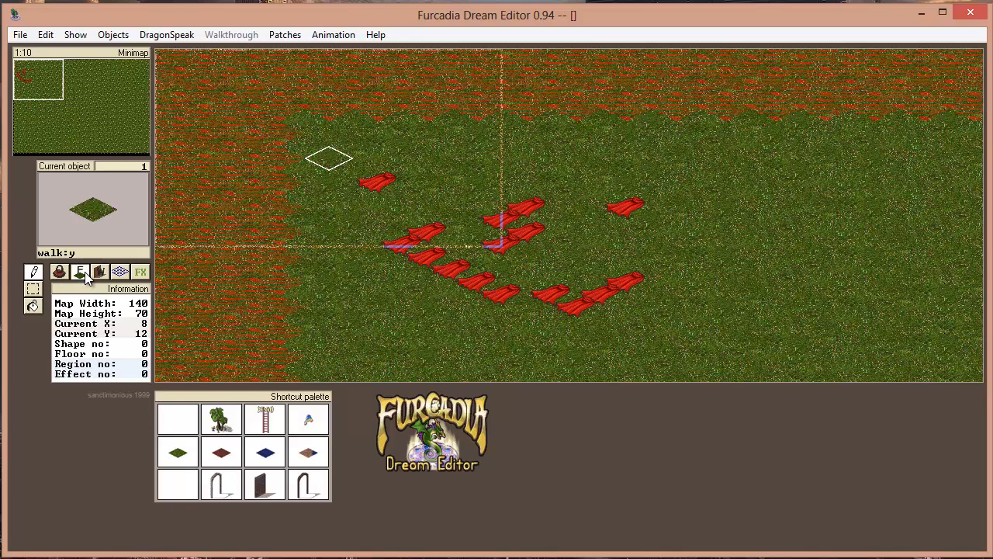
left_click(88, 204)
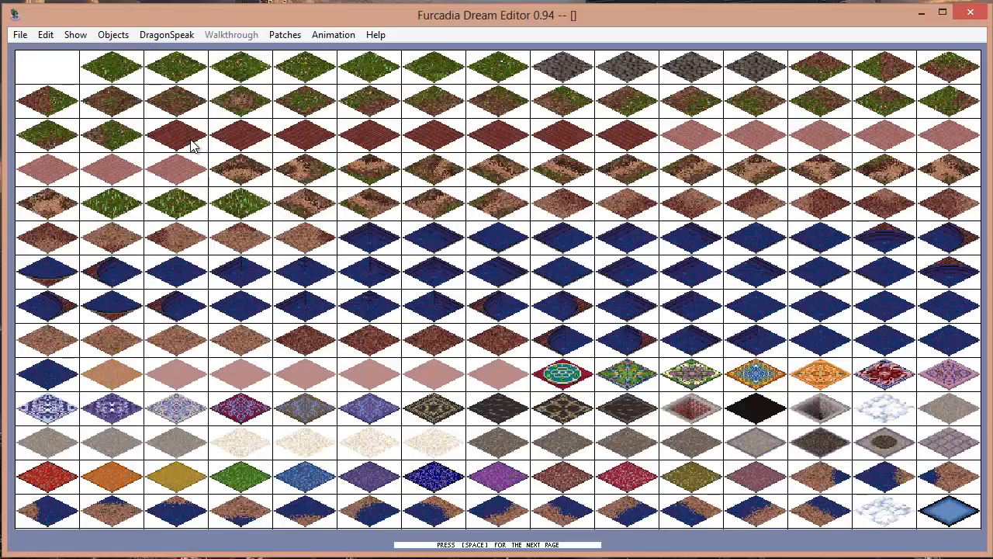
key("space")
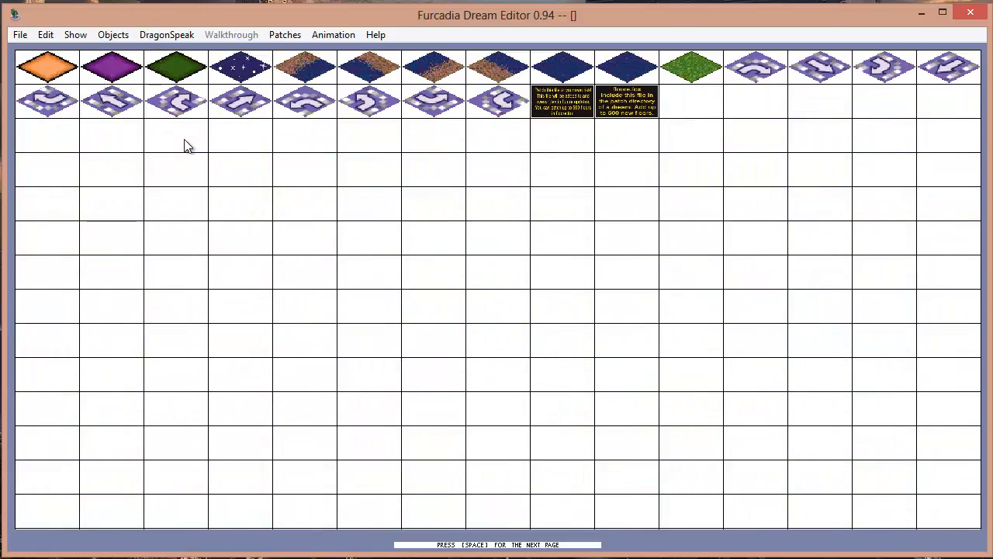
key("space")
left_click(186, 144)
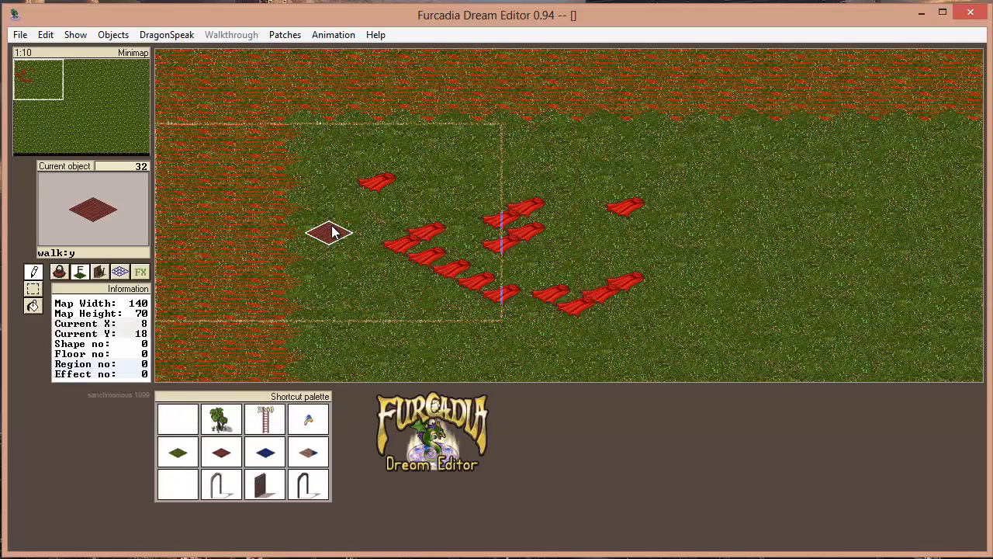
mouse_move(374, 208)
left_mouse_down()
mouse_move(502, 179)
mouse_move(611, 332)
mouse_move(379, 273)
mouse_move(579, 348)
mouse_move(702, 294)
left_mouse_up()
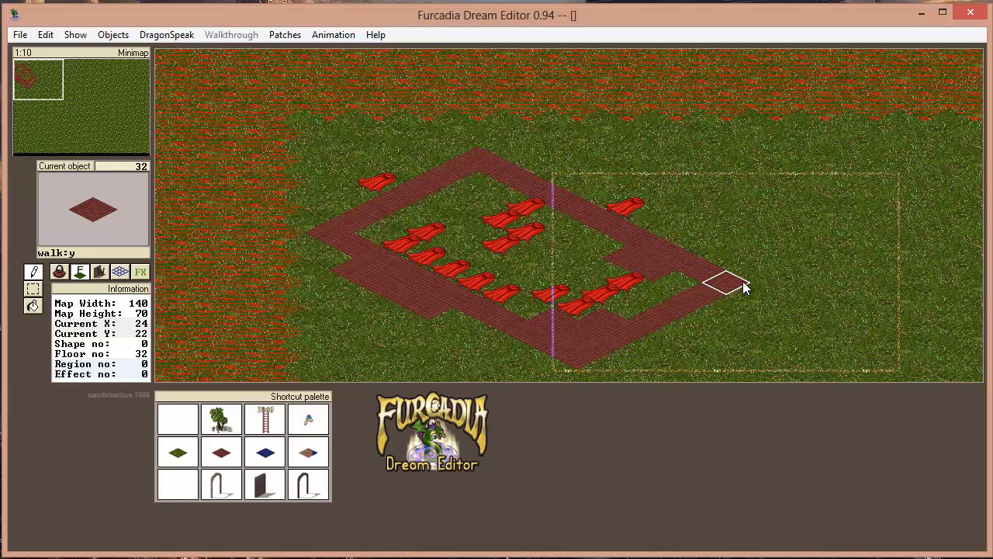
Choose the dark brick wall texture and build walls along the two far edges of the red floor path
left_click(100, 272)
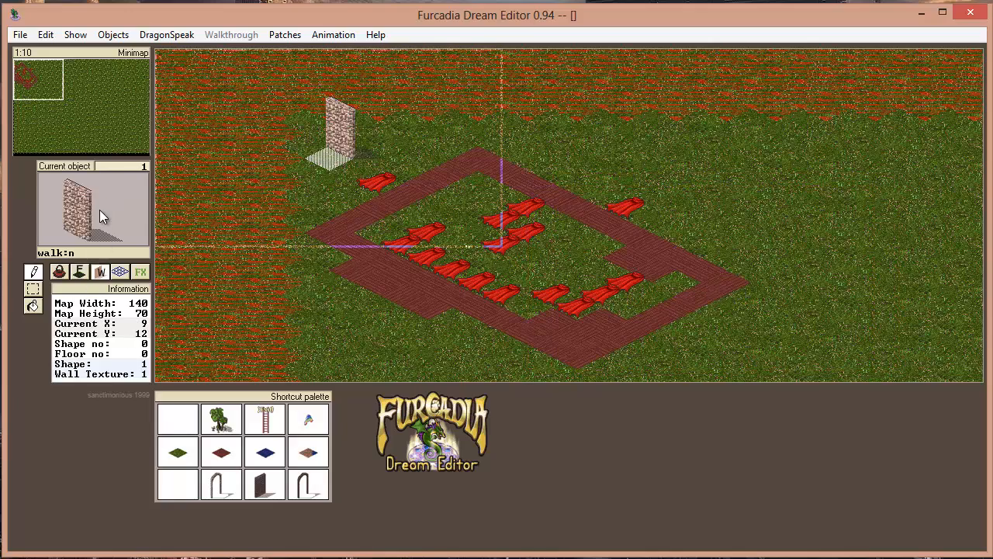
left_click(99, 209)
left_click(31, 107)
mouse_move(309, 233)
left_mouse_down()
mouse_move(476, 160)
mouse_move(721, 281)
left_mouse_up()
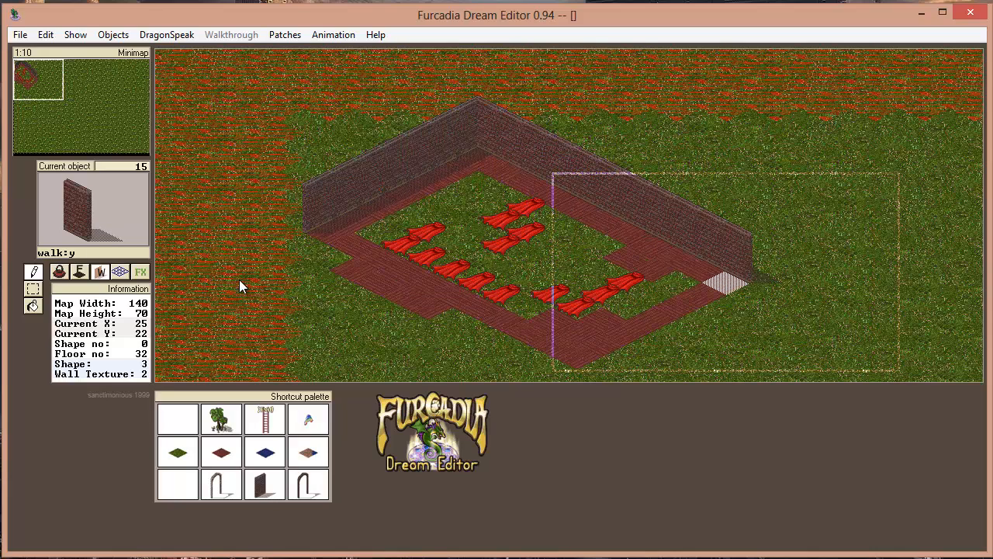
Look at the region layer, choose an effect from the effects catalogue and cycle through its neighbours
left_click(120, 272)
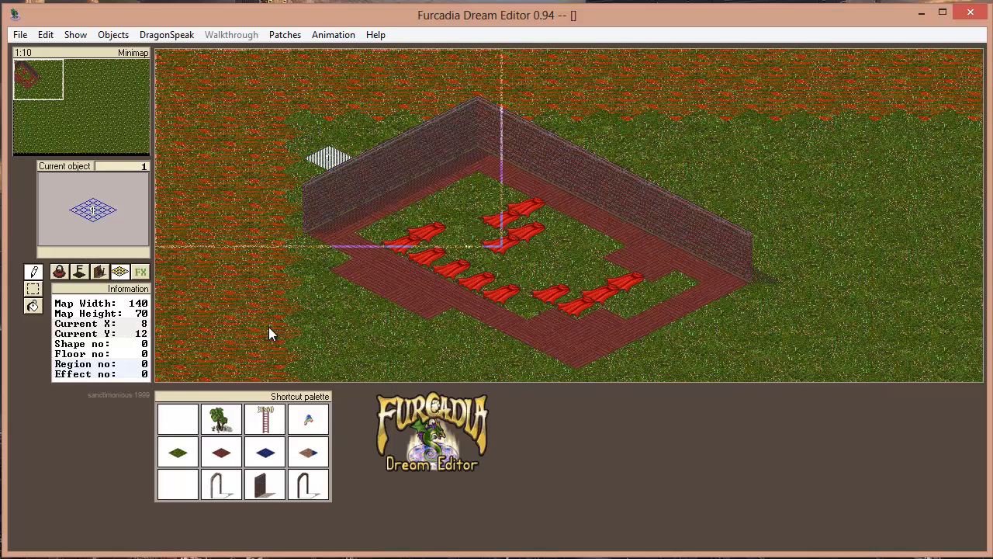
left_click(140, 272)
left_click(112, 229)
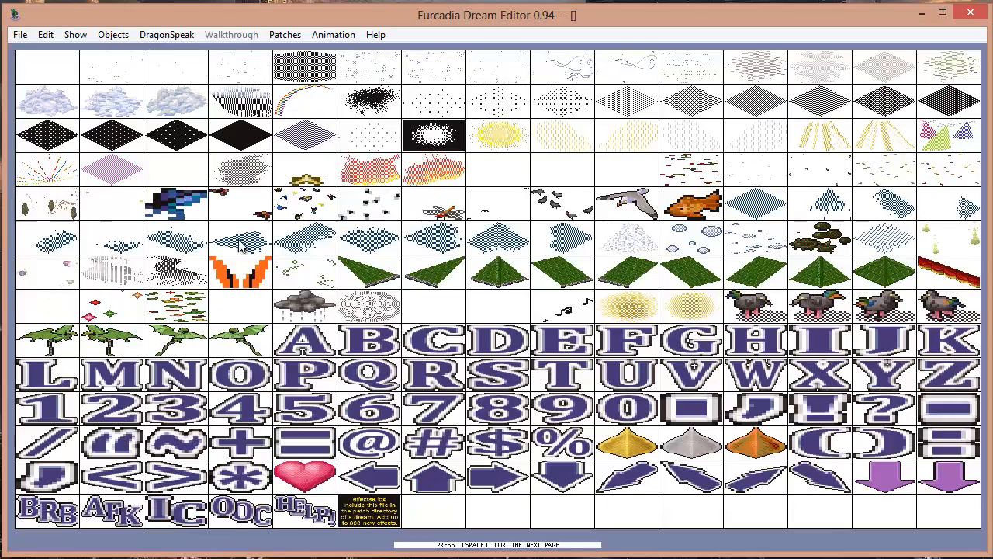
left_click(611, 243)
scroll(448, 196, "up", 1)
scroll(449, 196, "down", 2)
scroll(449, 197, "down", 3)
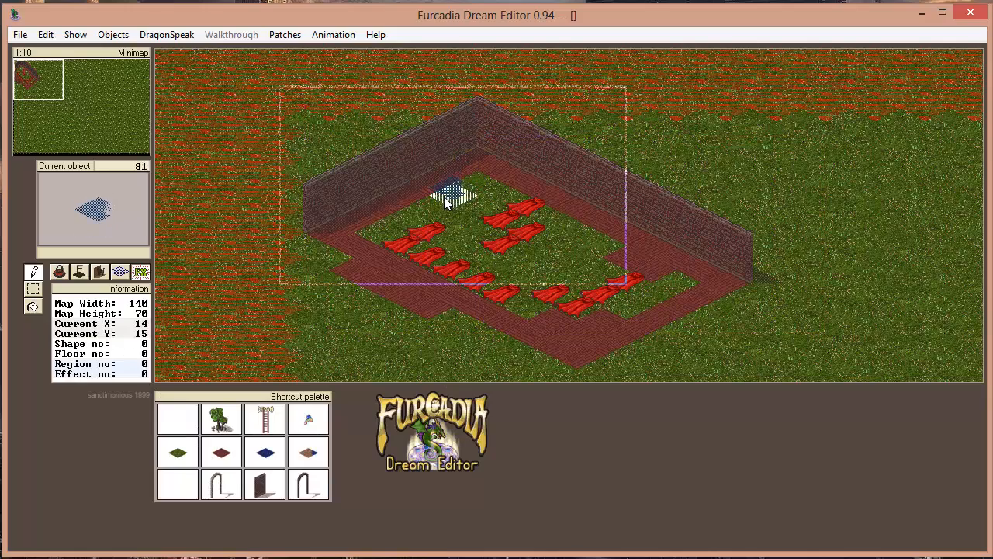
Spread a snow effect over the walled courtyard and place the wind effect, number 8, beside its western corner
left_click(77, 216)
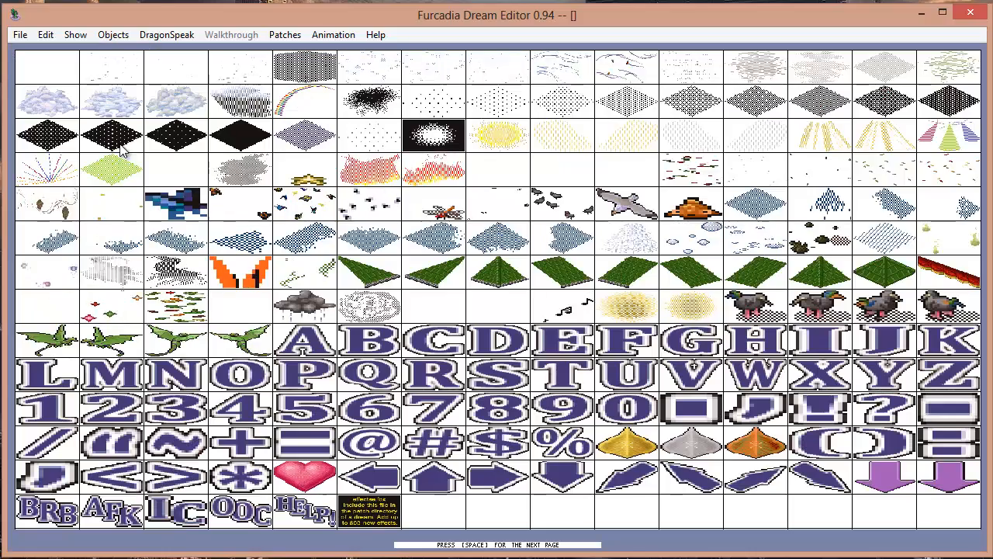
left_click(151, 73)
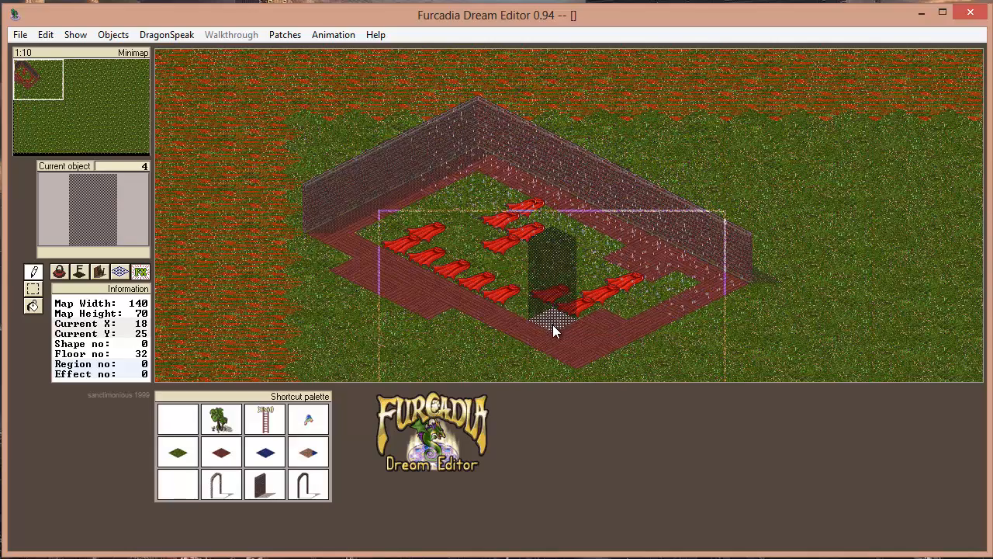
left_click(46, 194)
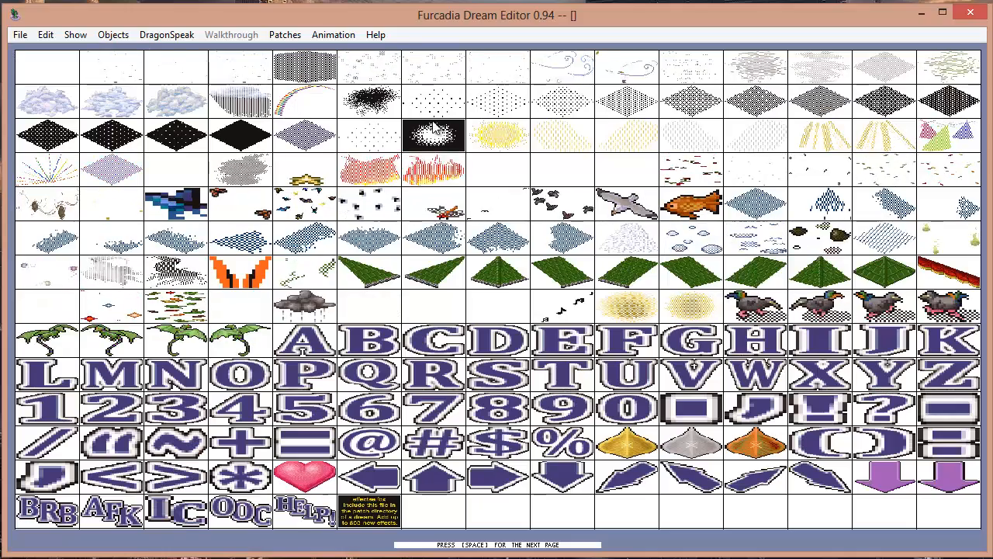
left_click(557, 80)
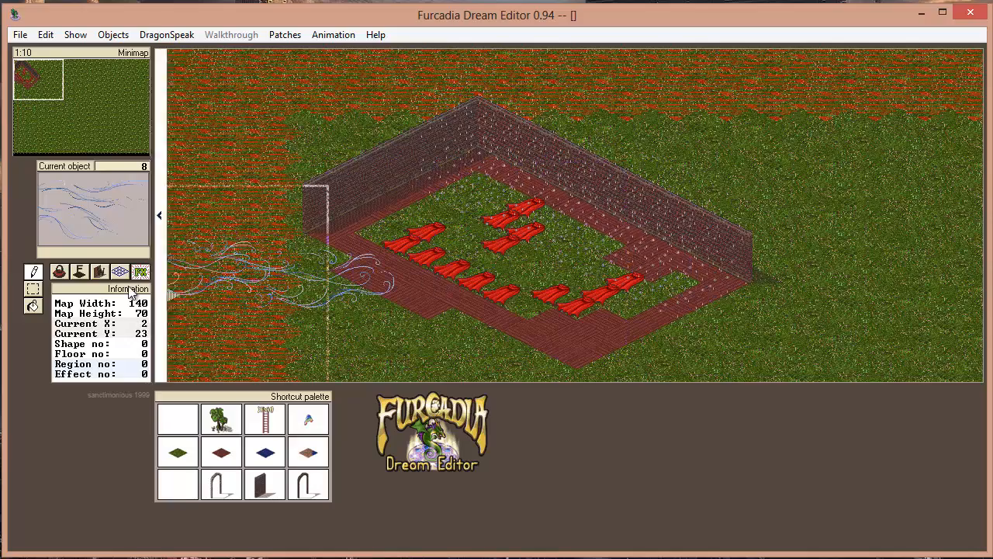
Replace one segment of the shorter brick wall with the matching archway, wall number 20
left_click(99, 271)
left_click(104, 219)
left_click(368, 121)
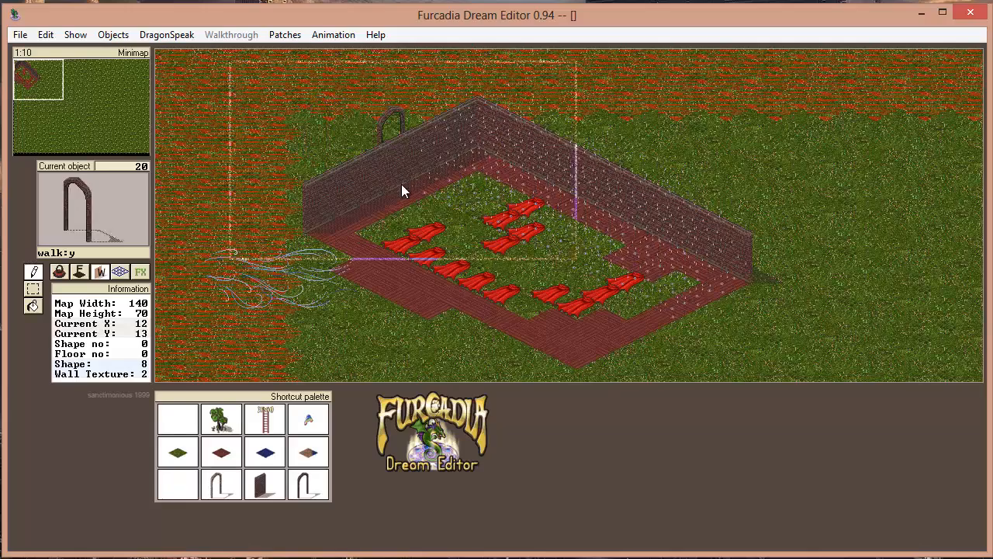
right_click(428, 242)
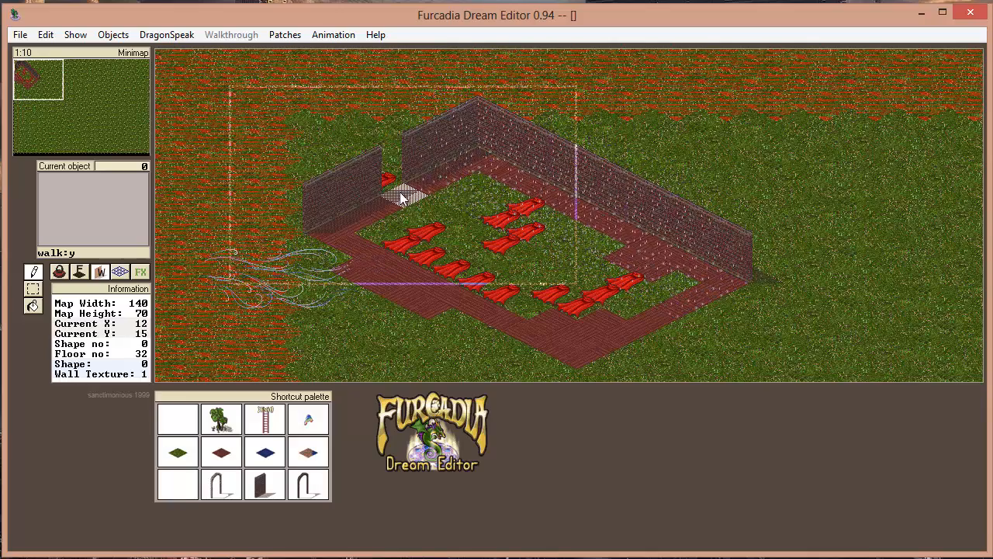
In the dream settings, name the dream "Some Ugly Dream" and prevent others from studying its map, DragonSpeak or patches
left_click(282, 34)
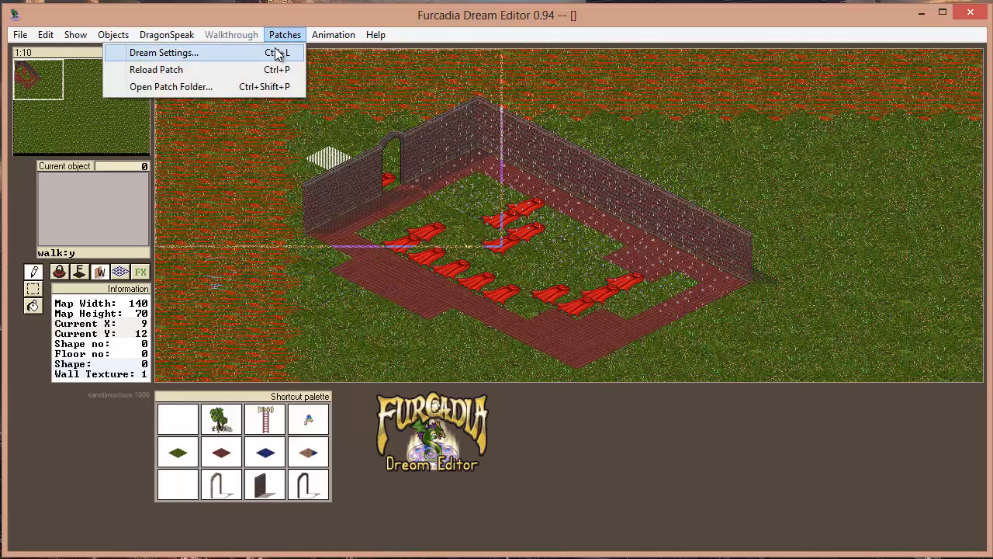
left_click(276, 53)
left_click_drag(389, 107, 391, 83)
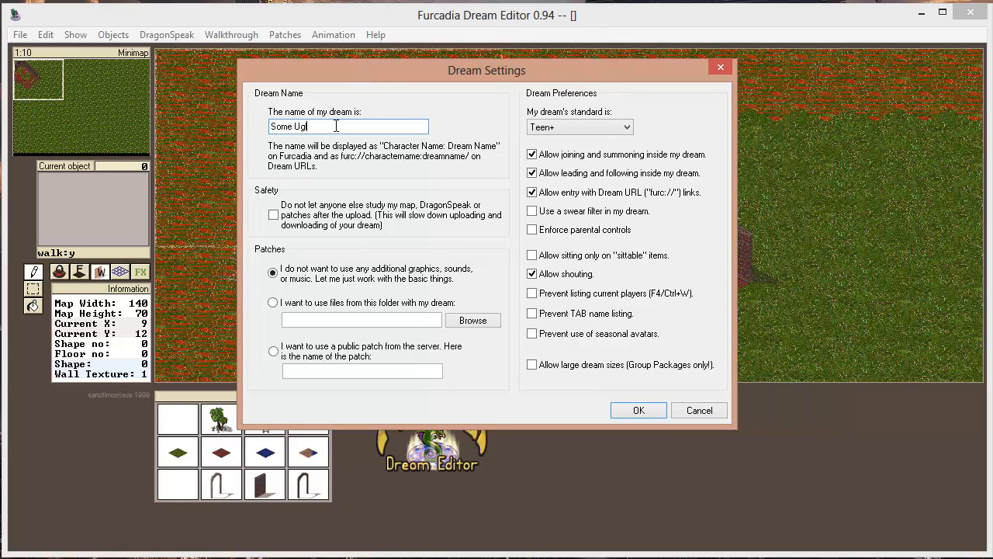
left_click_drag(270, 126, 395, 127)
left_click(381, 127)
Try the dream standards Everyone 8+, Teen+, Adult 18+ and Adults Only in turn
left_click(608, 131)
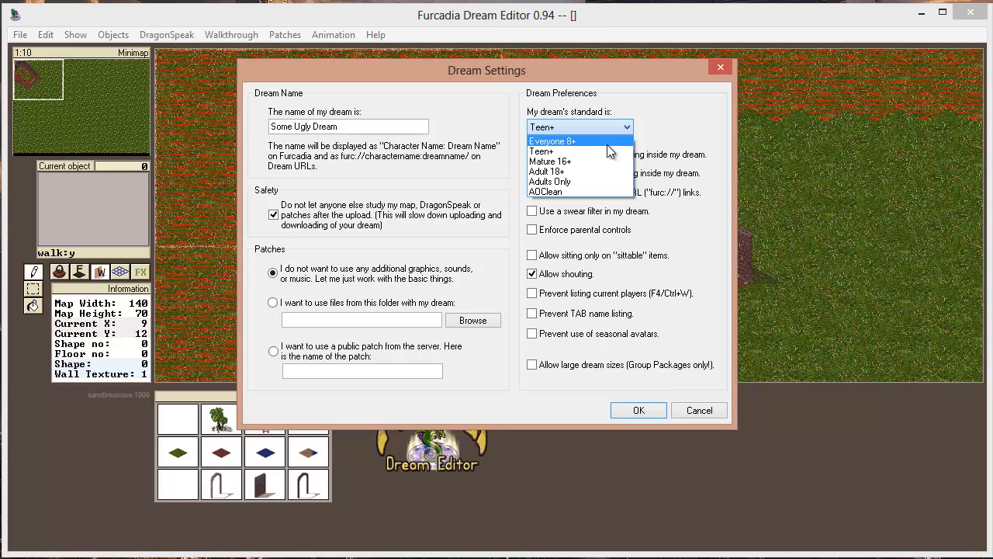
left_click(581, 141)
left_click(574, 130)
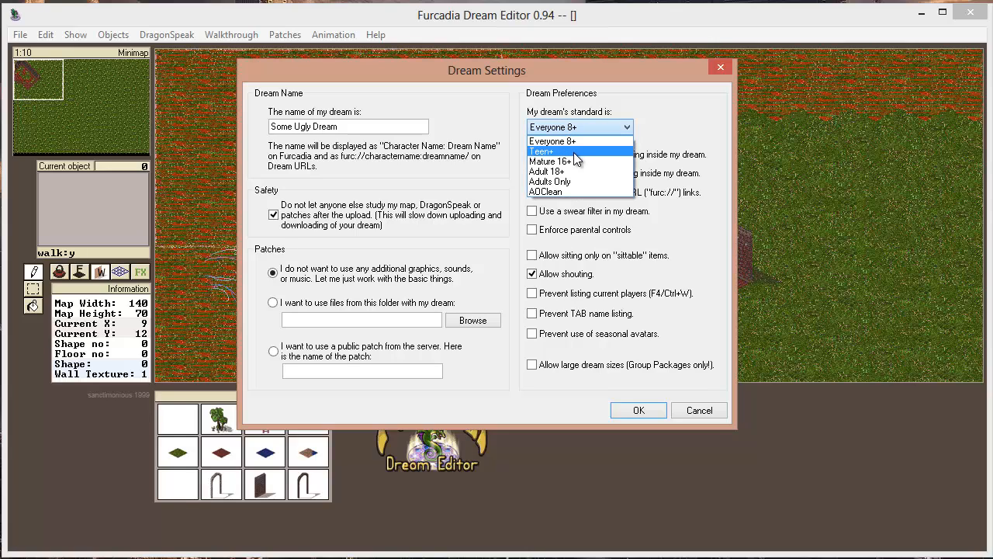
left_click(576, 152)
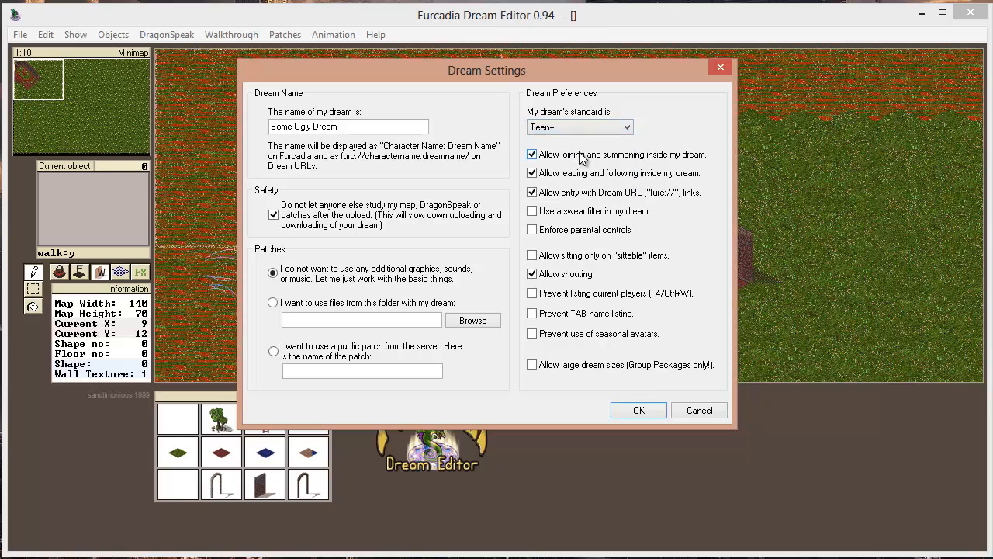
left_click(601, 129)
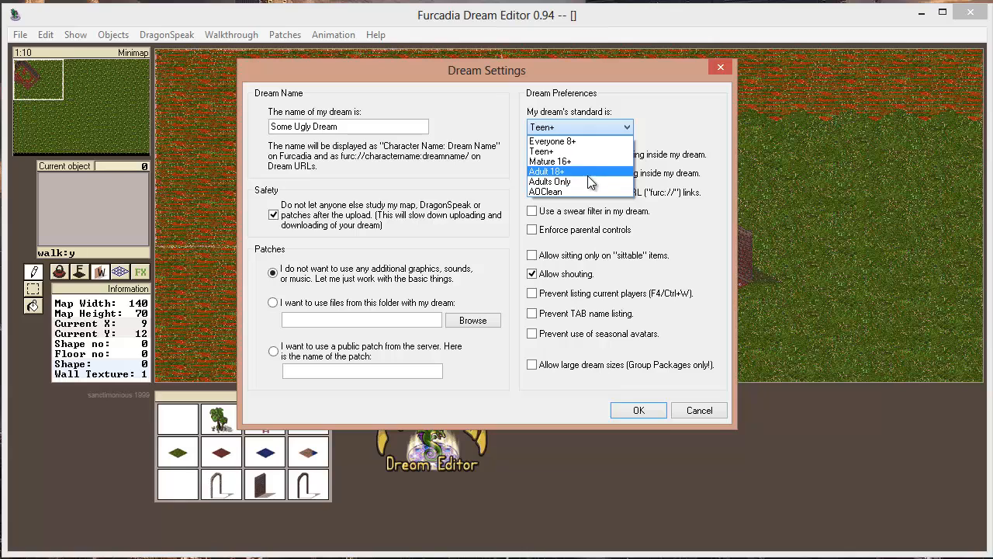
left_click(588, 171)
left_click(578, 128)
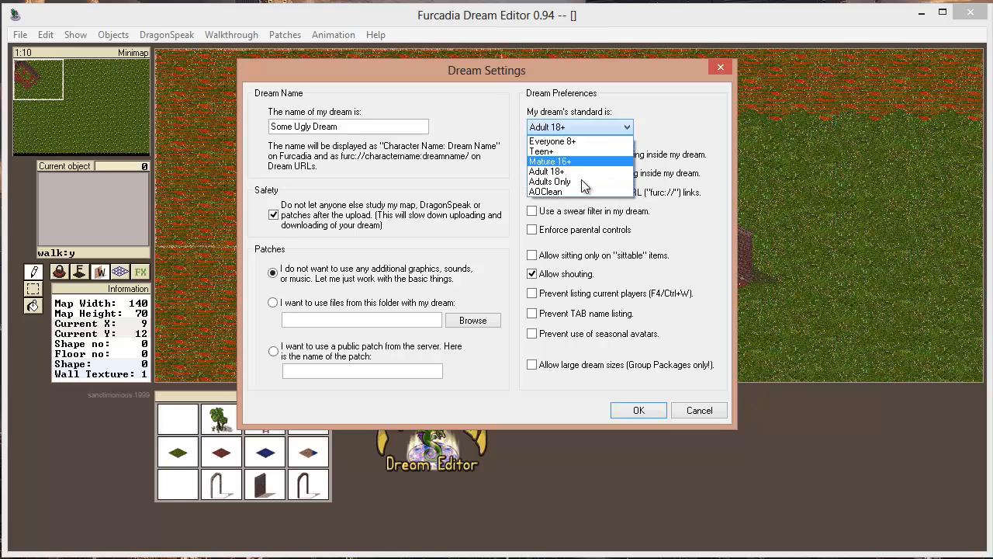
left_click(588, 183)
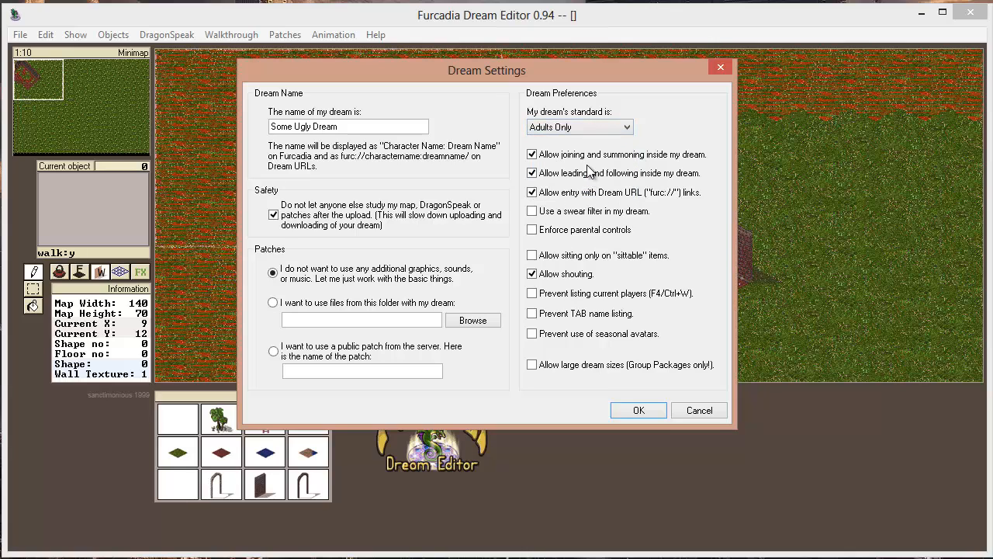
Set the dream's standard to Teen+ and accept the dream settings
left_click(594, 129)
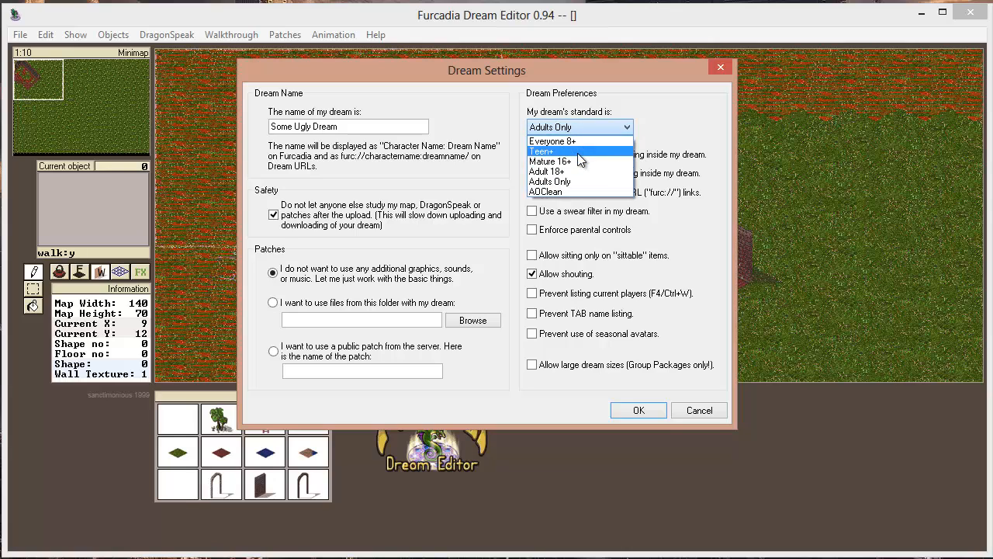
left_click(578, 152)
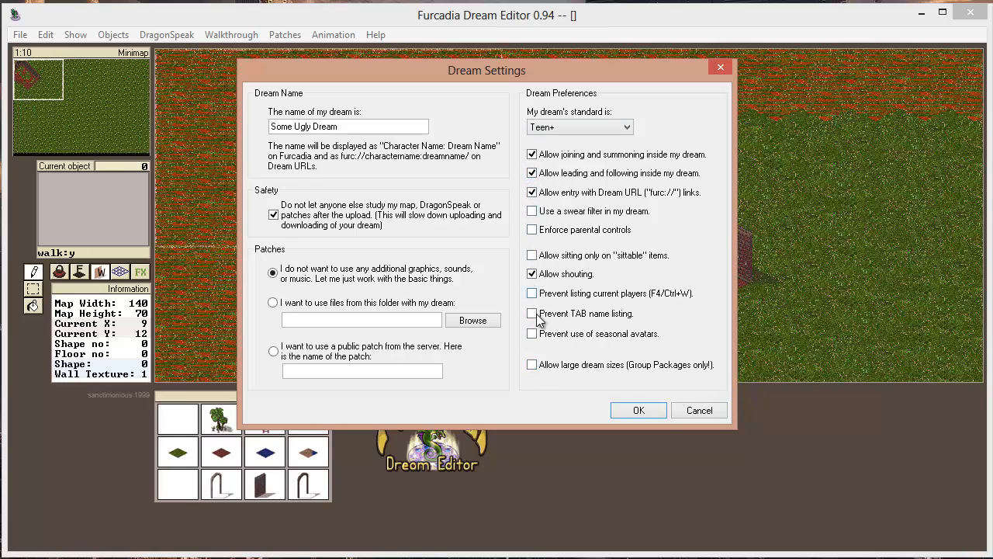
left_click(645, 410)
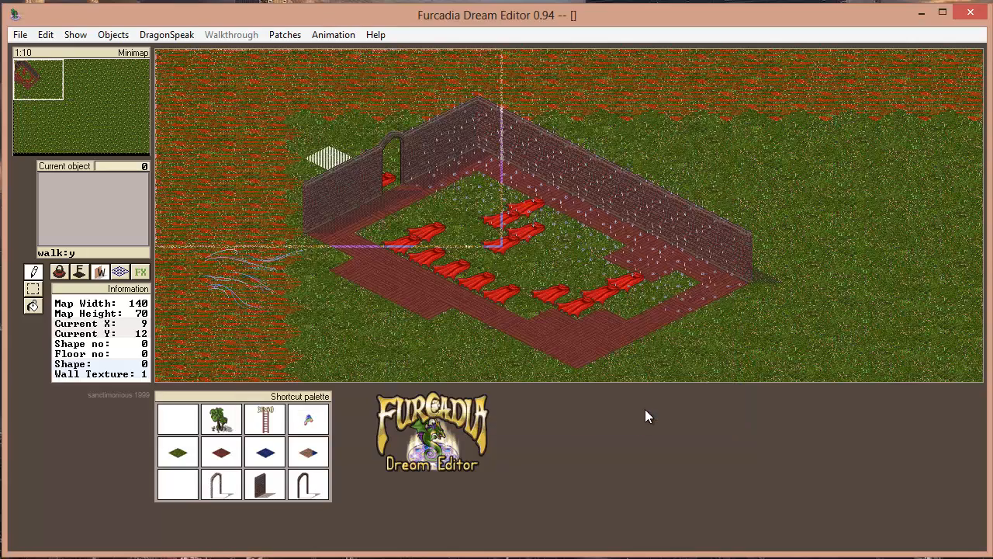
Start saving the map under a new name and create a folder named "Some Ugly Dream" inside the Dreams folder
left_click(20, 35)
mouse_move(45, 35)
left_click_drag(87, 23, 289, 30)
left_click(223, 41)
left_click(157, 110)
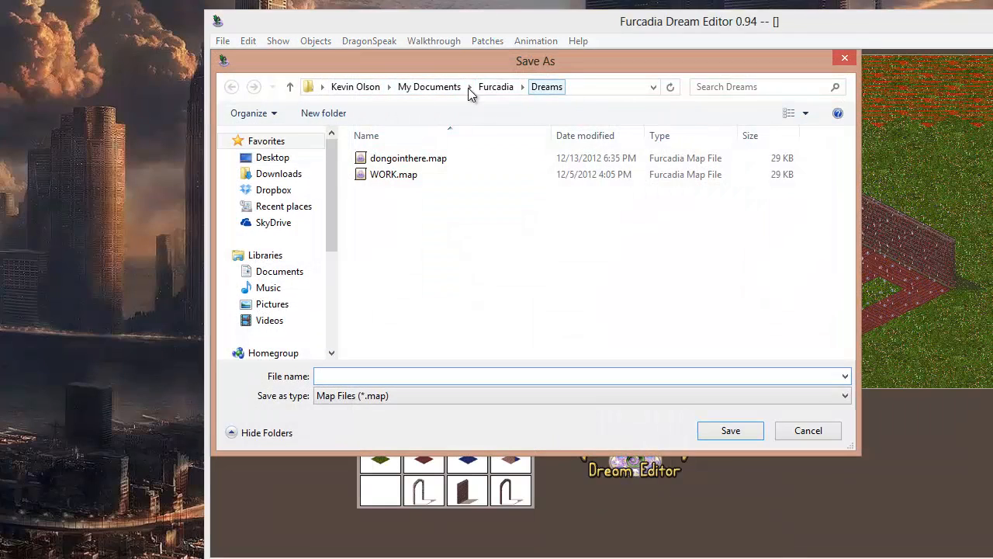
left_click(323, 113)
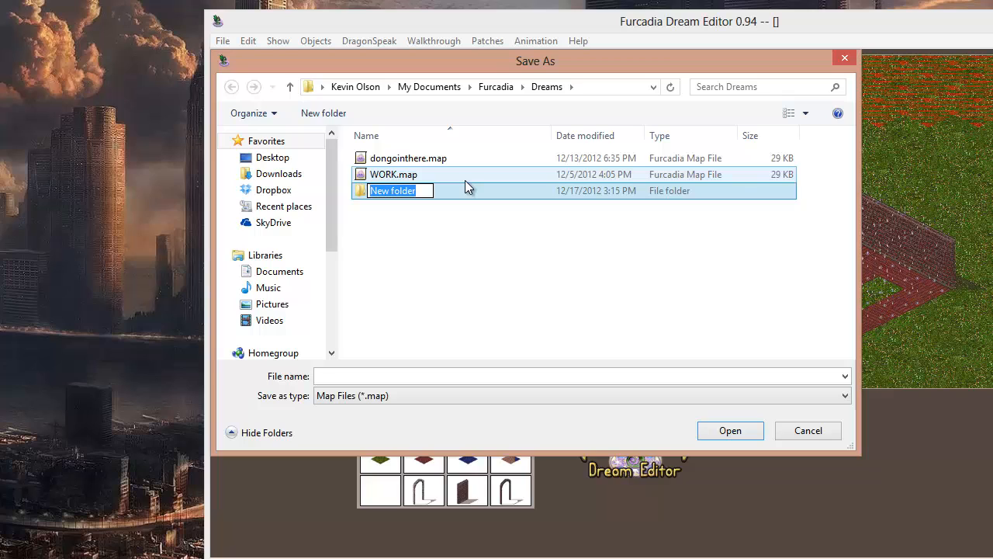
type("Some Ugly Dream")
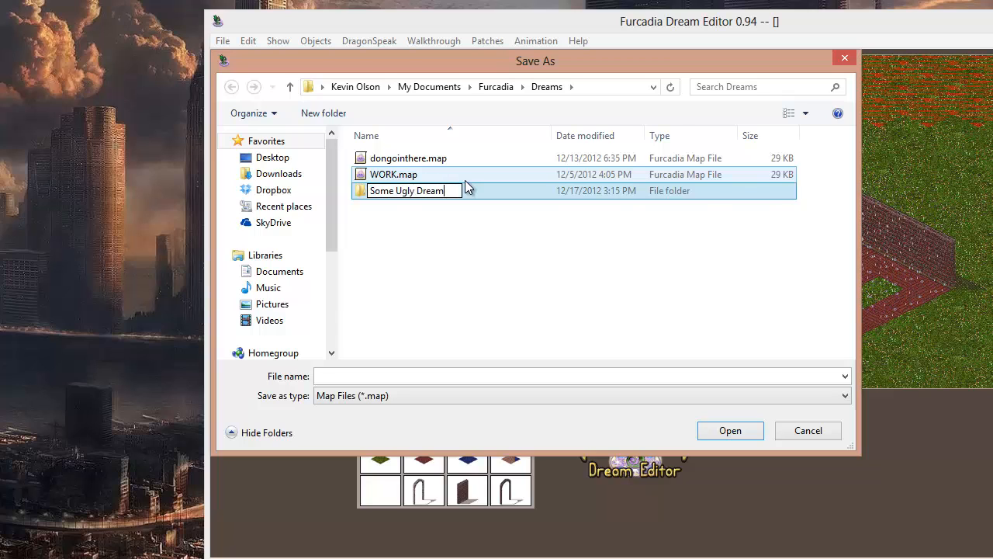
key("Return")
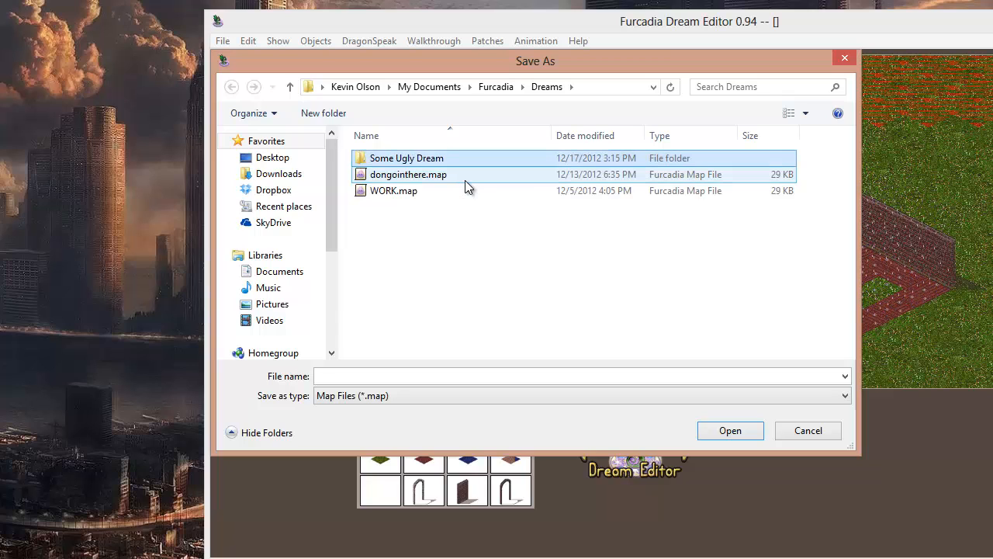
Save the map as Someuglydream in the Some Ugly Dream folder and move the editor window back into full view
double_click(428, 163)
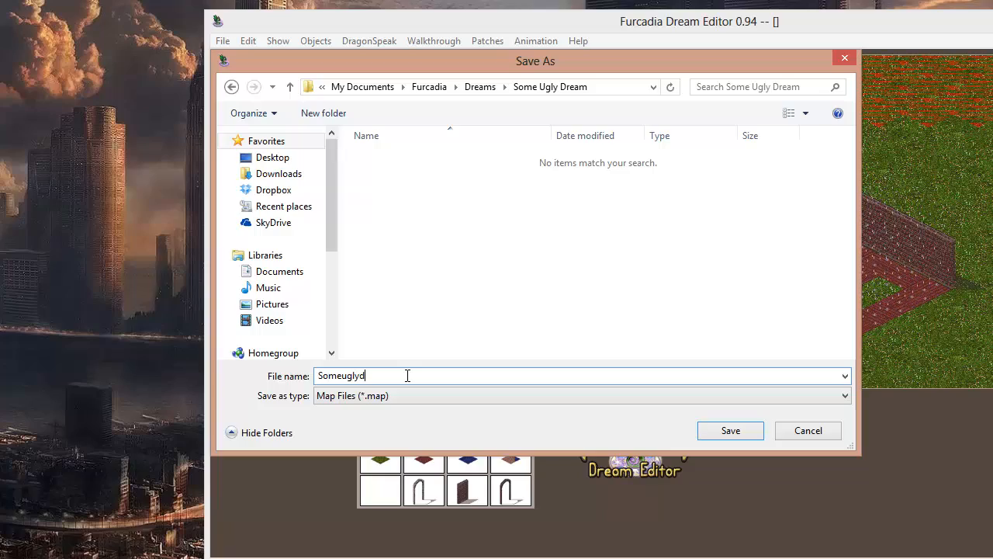
key("Return")
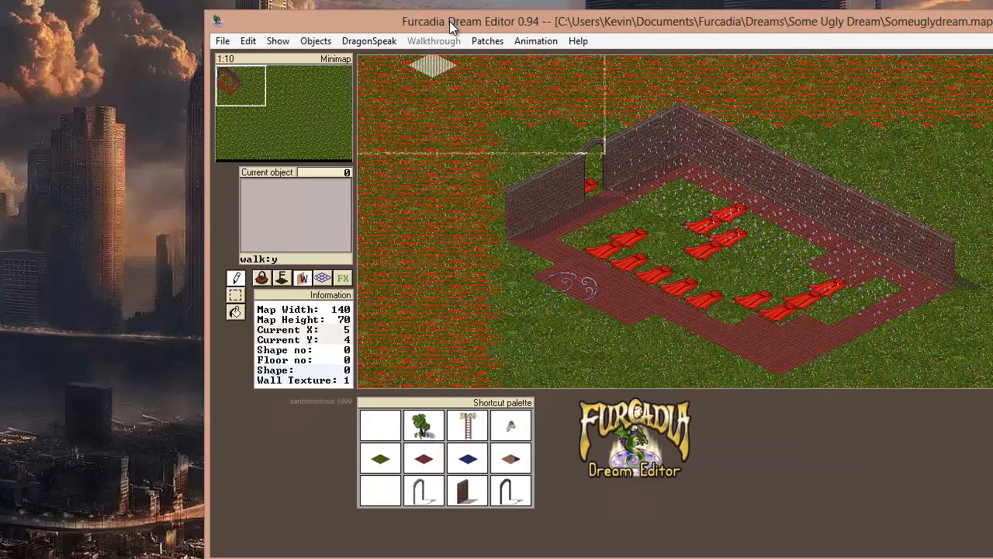
left_click_drag(450, 21, 164, 14)
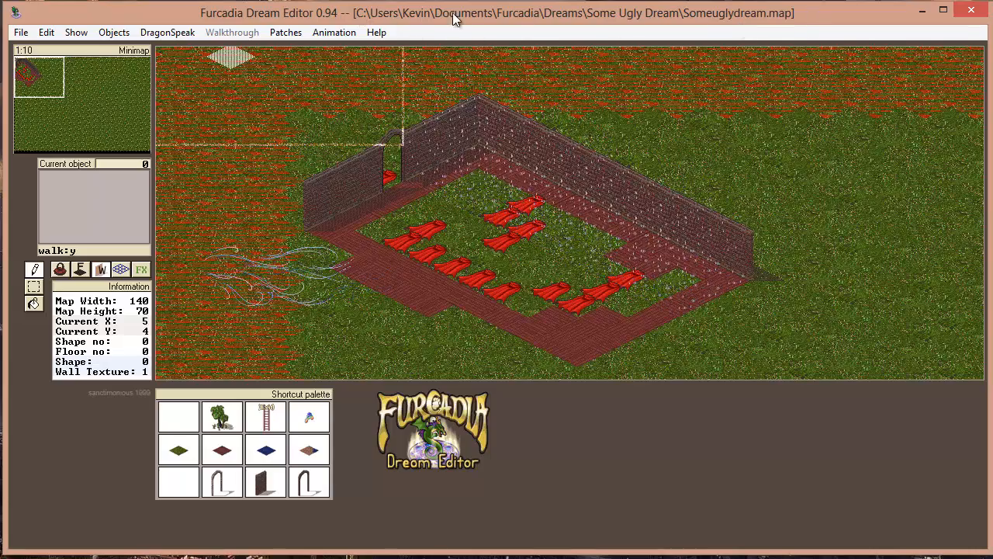
Save the current state of the Someuglydream map in the Dream Editor
left_click_drag(44, 96, 17, 75)
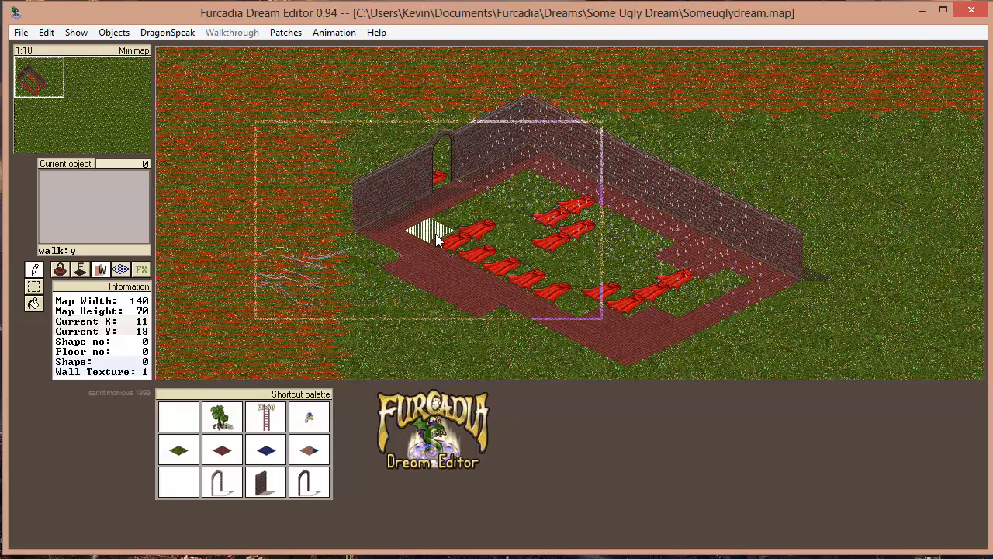
left_click(21, 32)
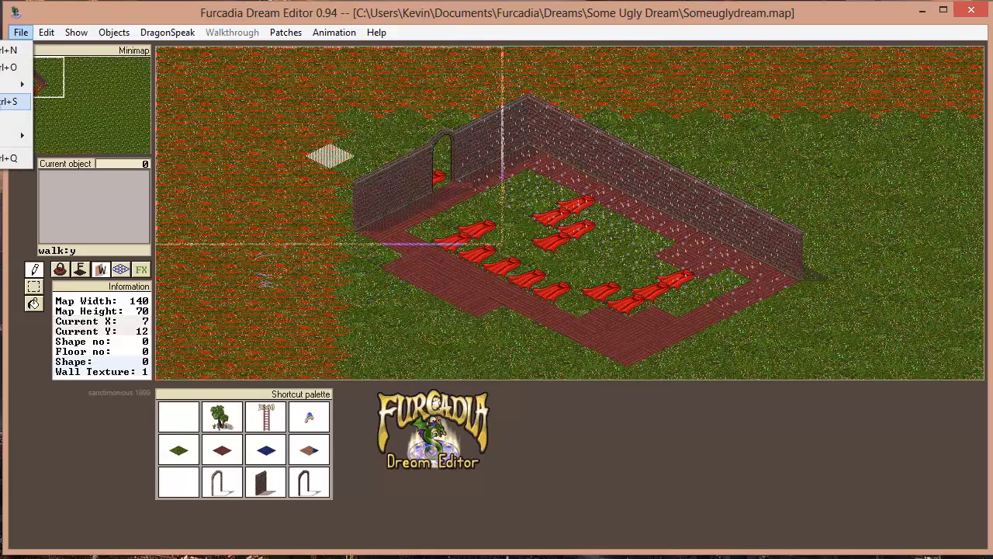
left_click(28, 101)
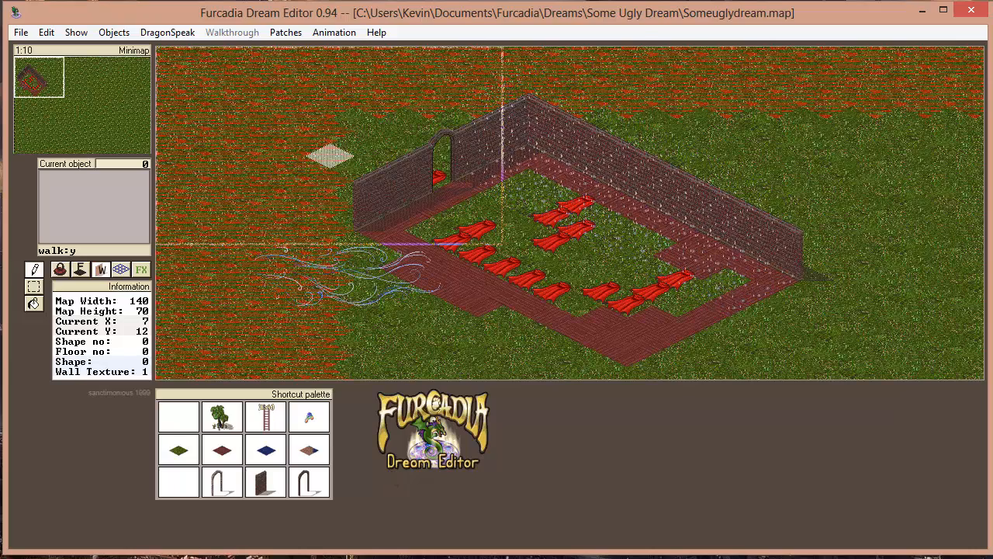
Switch to the Furcadia game client and travel to the Acropolis dream
key("alt+Tab")
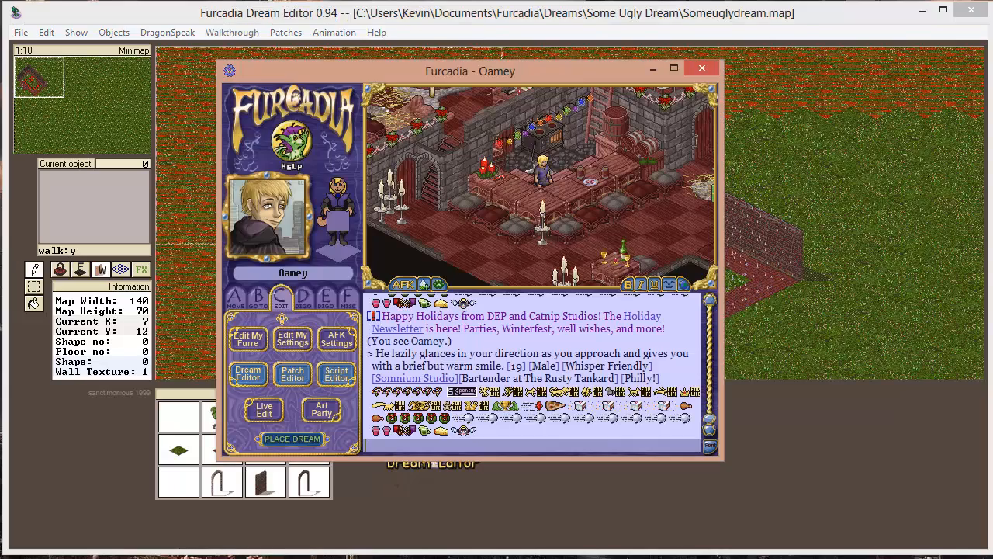
left_click_drag(545, 88, 551, 84)
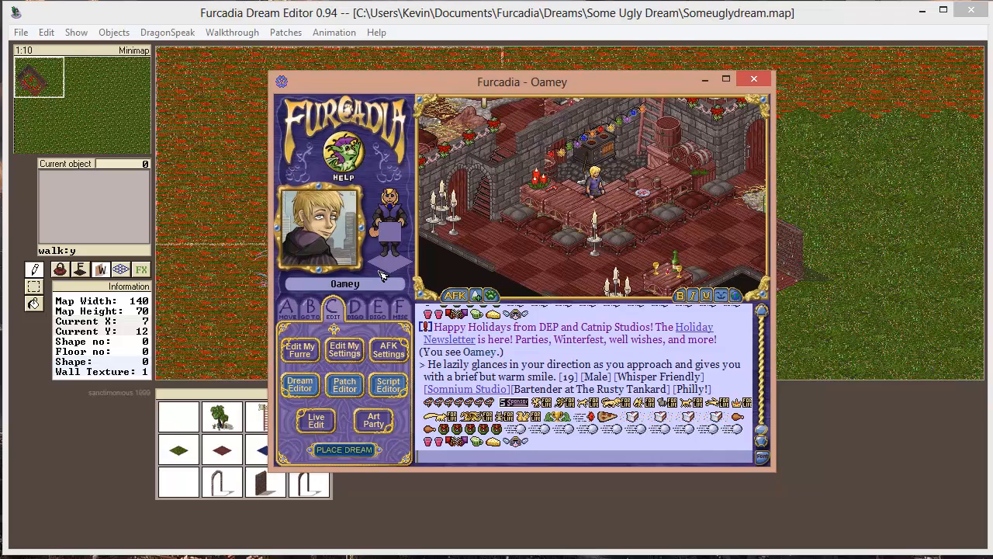
left_click(311, 308)
left_click(397, 390)
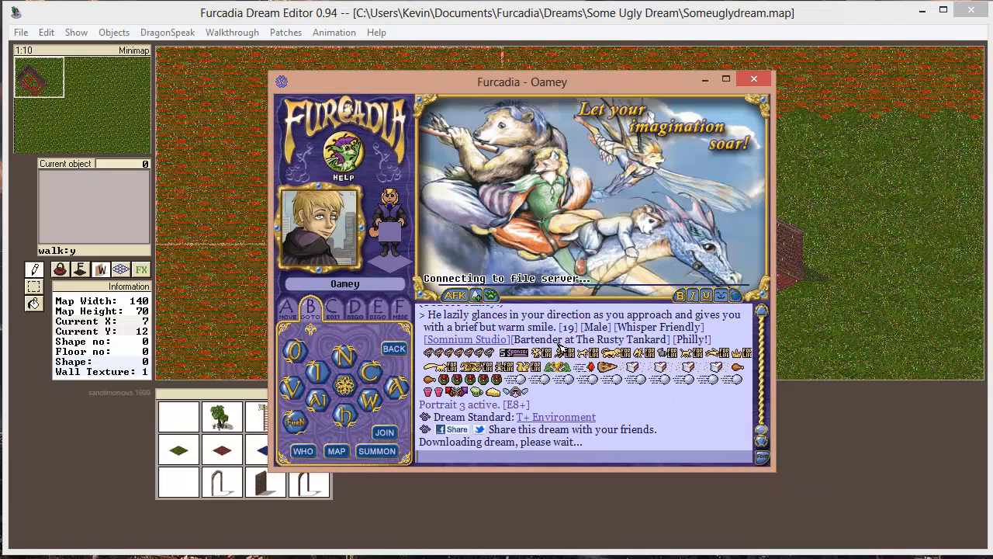
Walk the character from the Silver Sponsor Showcase past The Wylde to open ground among the trees
key("Down")
key("Down")
key("Down")
key("Down")
key("Down")
key("Down")
key("Down")
key("Down")
key("Down")
key("Down")
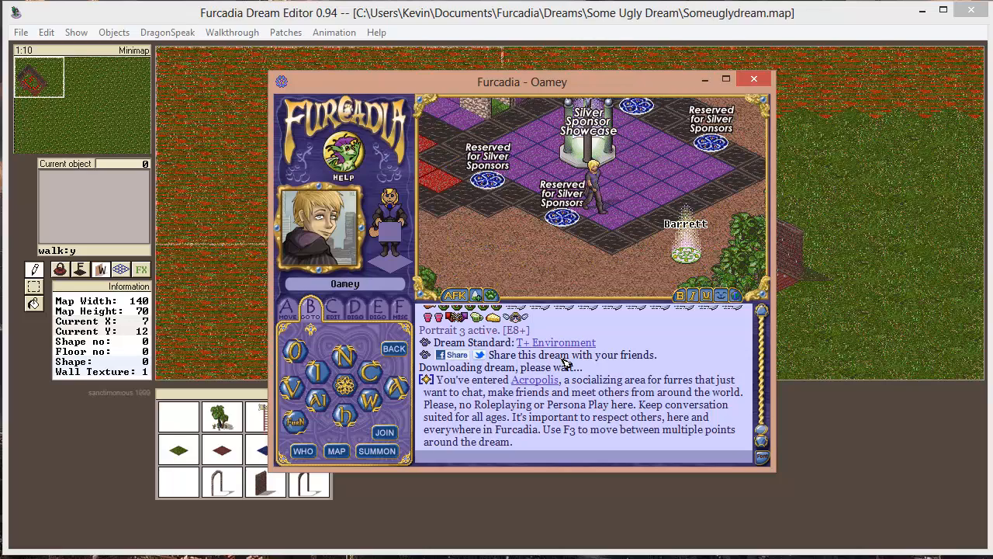
key("Down")
key("Down")
key("Down")
key("Down")
key("Down")
key("Down")
key("Down")
key("Down")
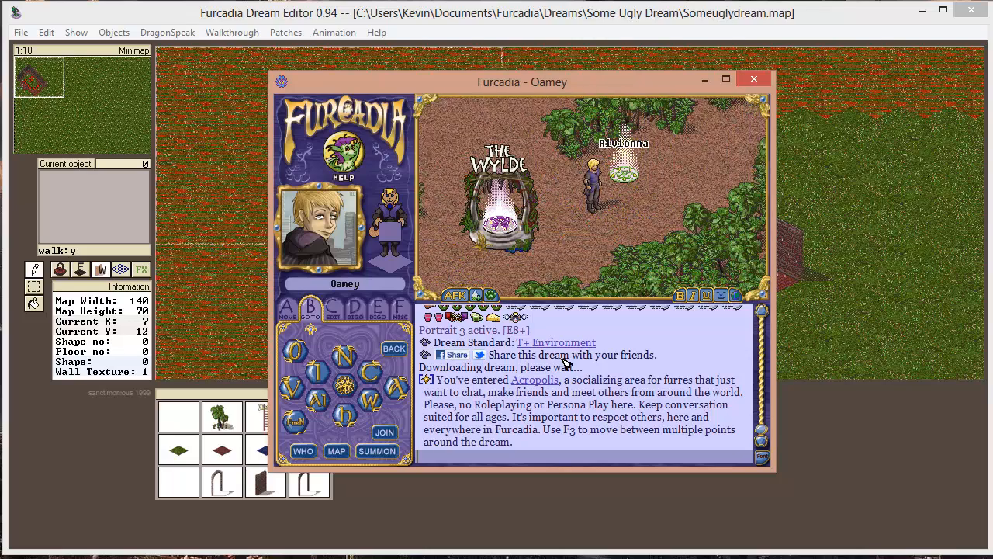
key("Right")
key("Right")
key("Right")
key("Right")
key("Right")
key("Right")
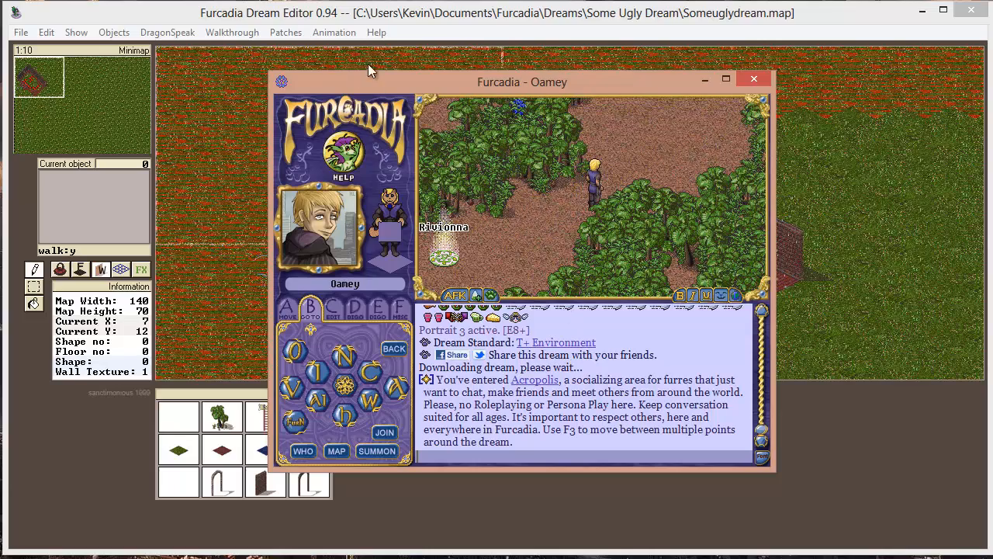
Save the Someuglydream map again in the Dream Editor, then return to Furcadia and upload the dream at the character's spot
left_click(700, 14)
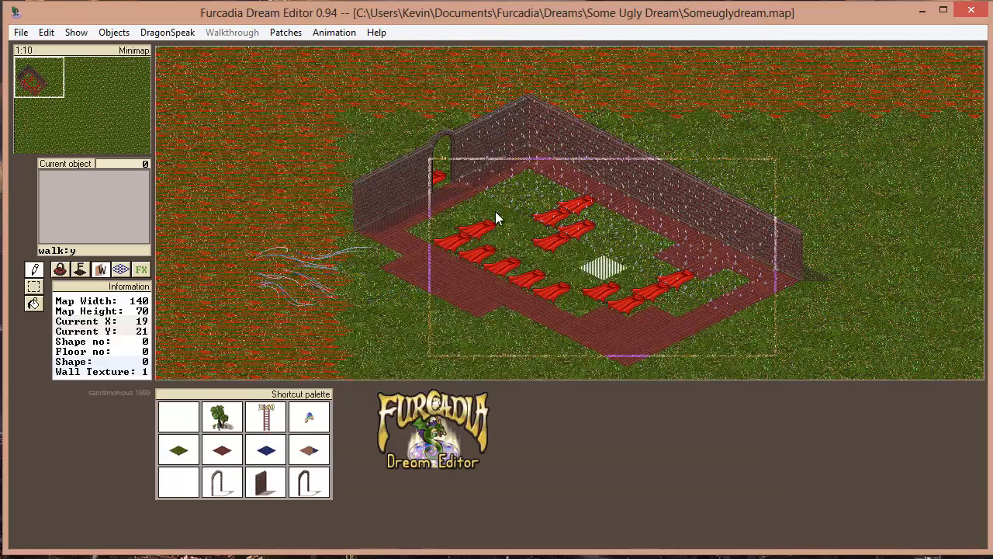
left_click(21, 32)
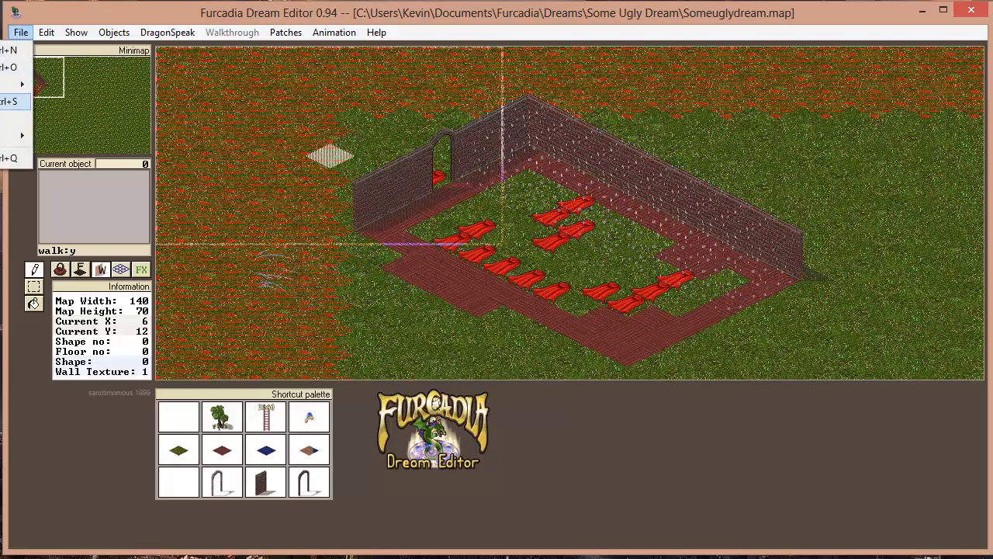
left_click(4, 101)
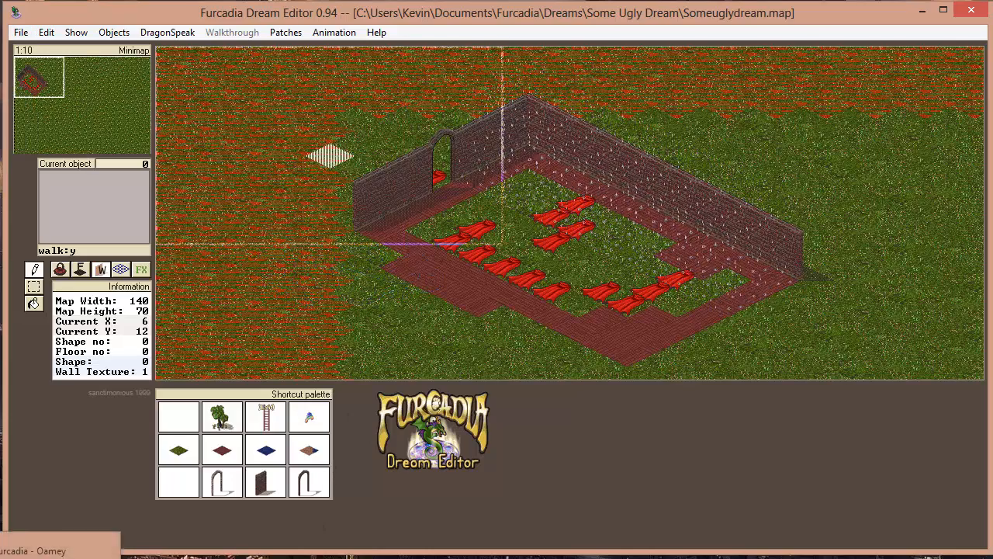
left_click(35, 551)
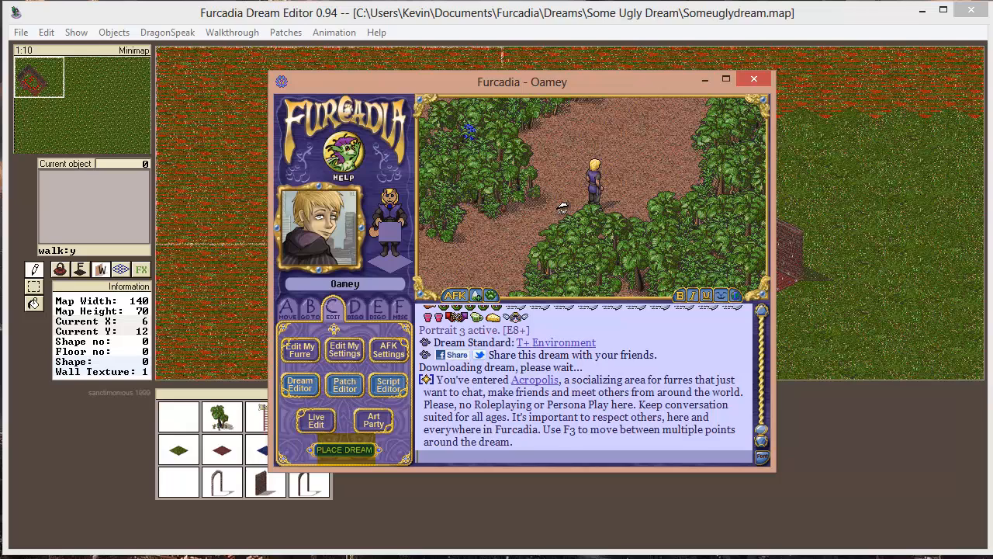
key("ctrl+t")
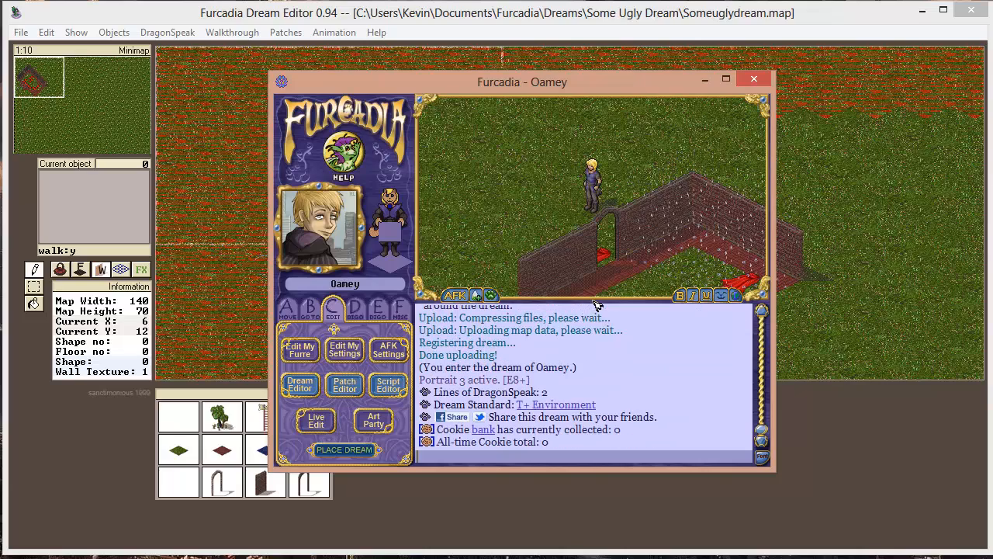
Walk the character through the brick archway into the walled area and onto the red capes
key("Left")
key("Left")
key("Down")
key("Down")
key("Down")
key("Down")
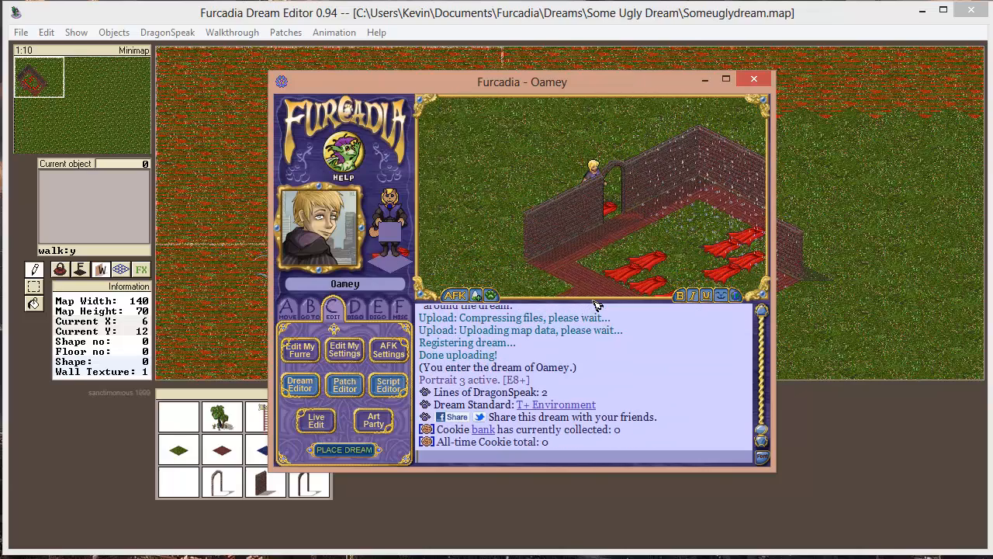
key("Down")
key("Down")
key("Down")
key("Down")
key("Left")
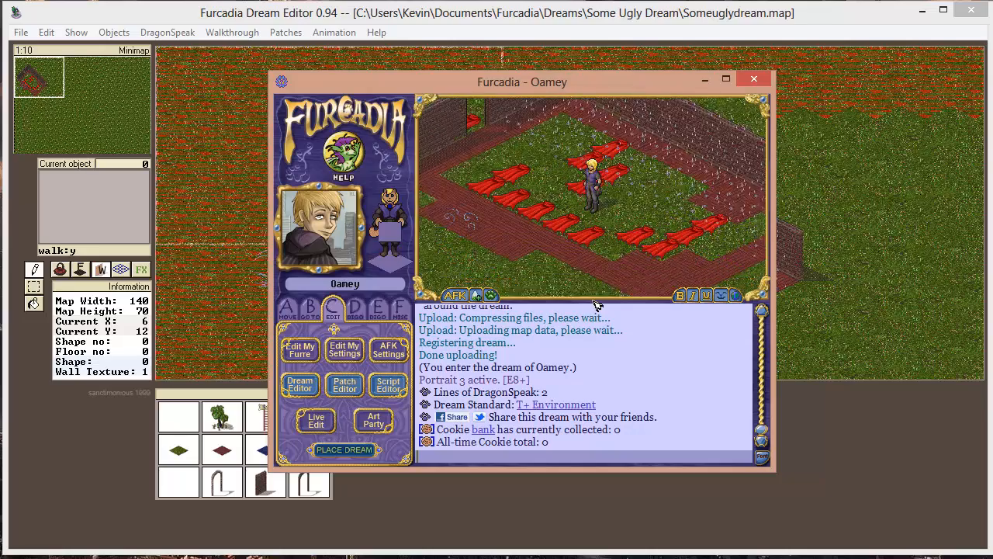
key("Right")
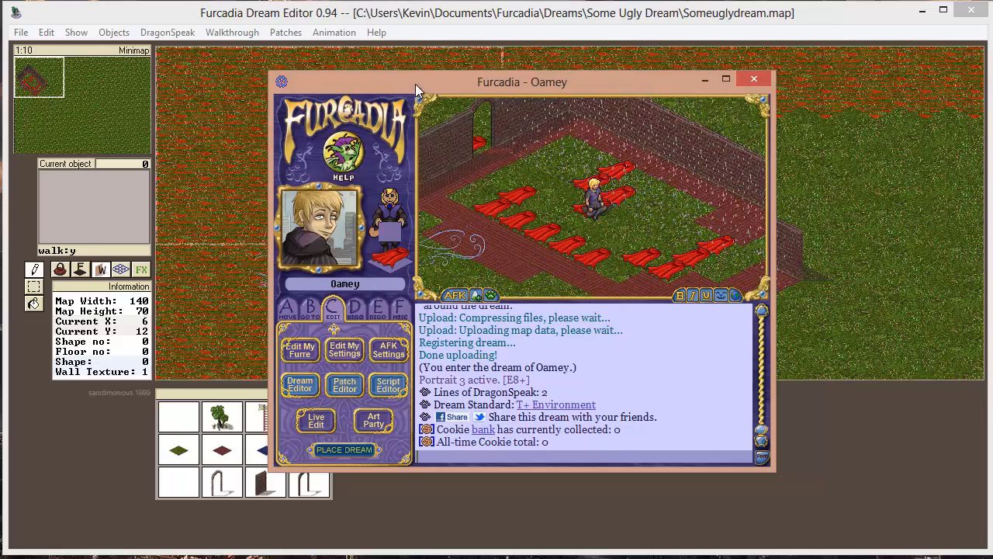
Move the Furcadia window over the matching editor view and walk around the walled area to examine its walls, floors and effects
left_click_drag(416, 84, 377, 117)
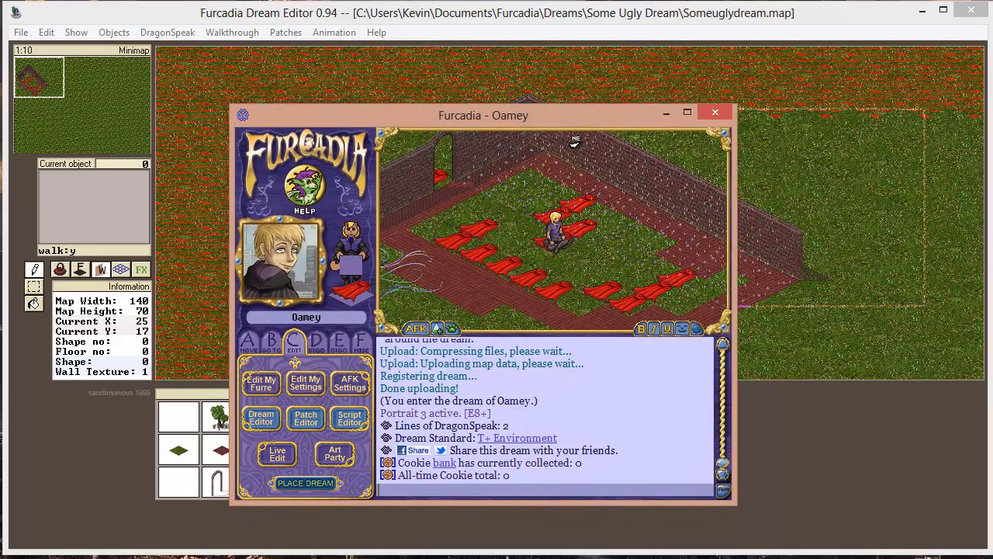
key("Left")
key("Down")
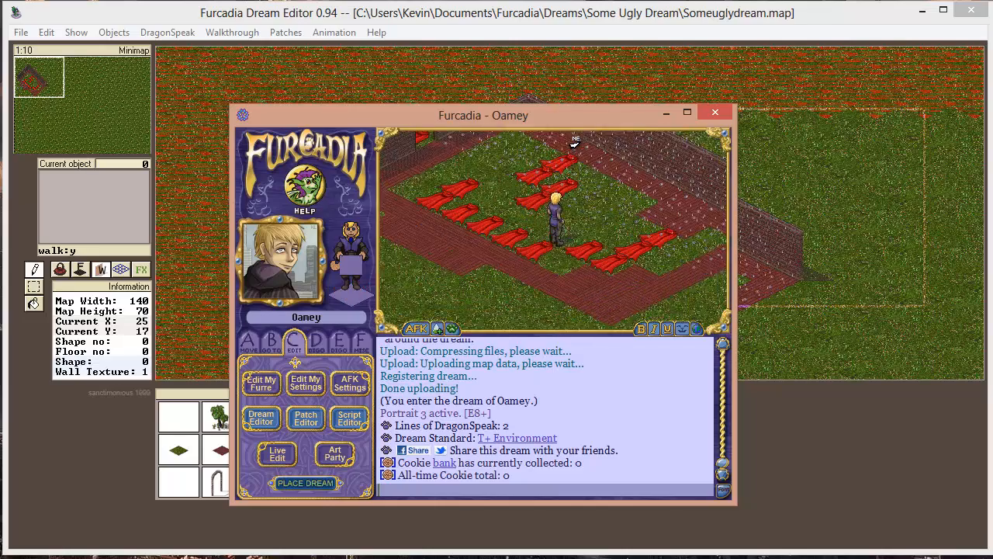
key("Up")
key("Page_Up")
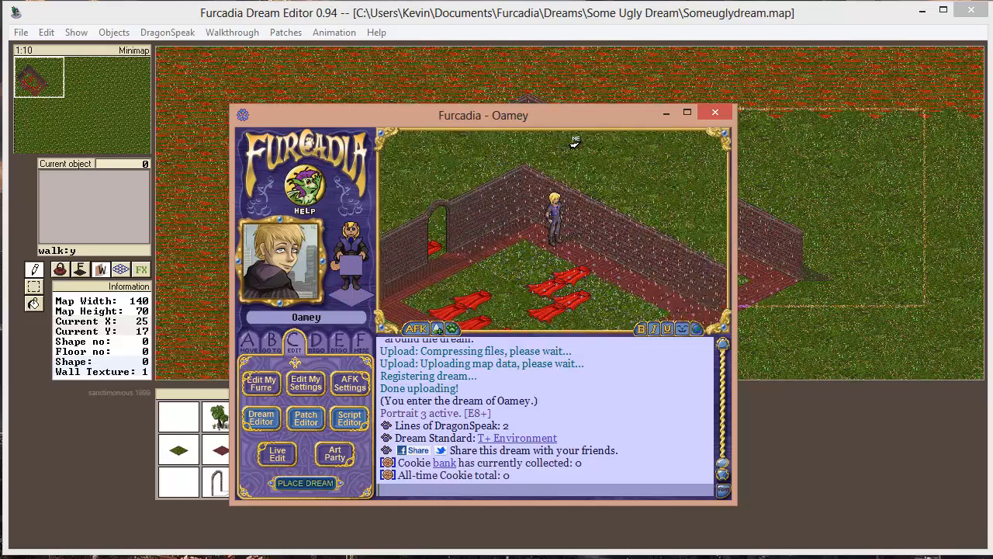
key("Page_Down")
key("Page_Down")
key("Page_Down")
key("End")
key("End")
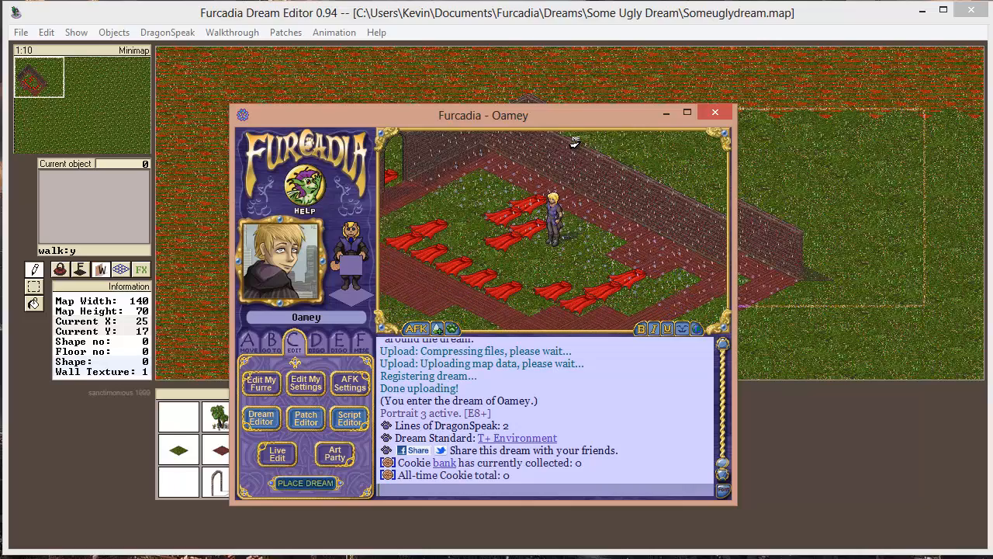
key("Page_Up")
key("Page_Up")
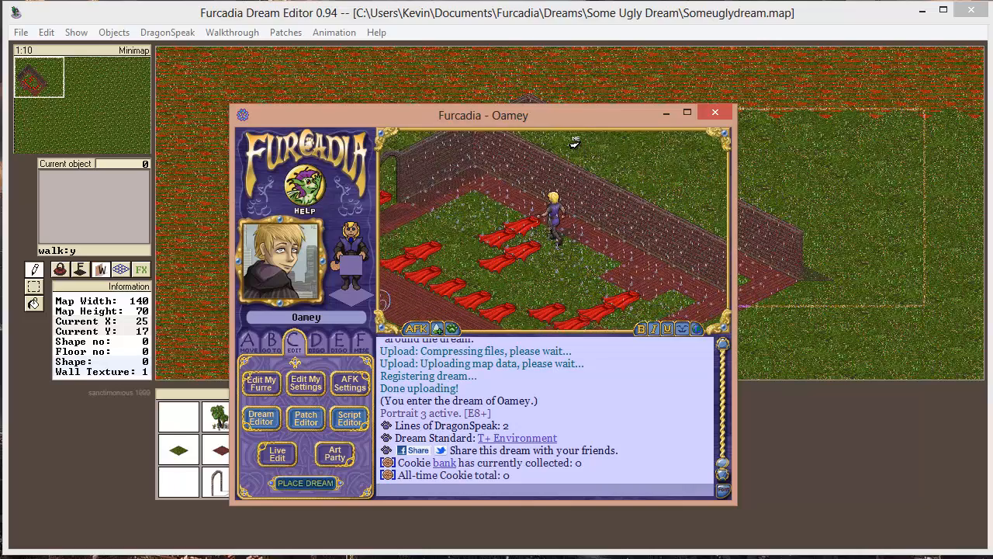
key("End")
key("End")
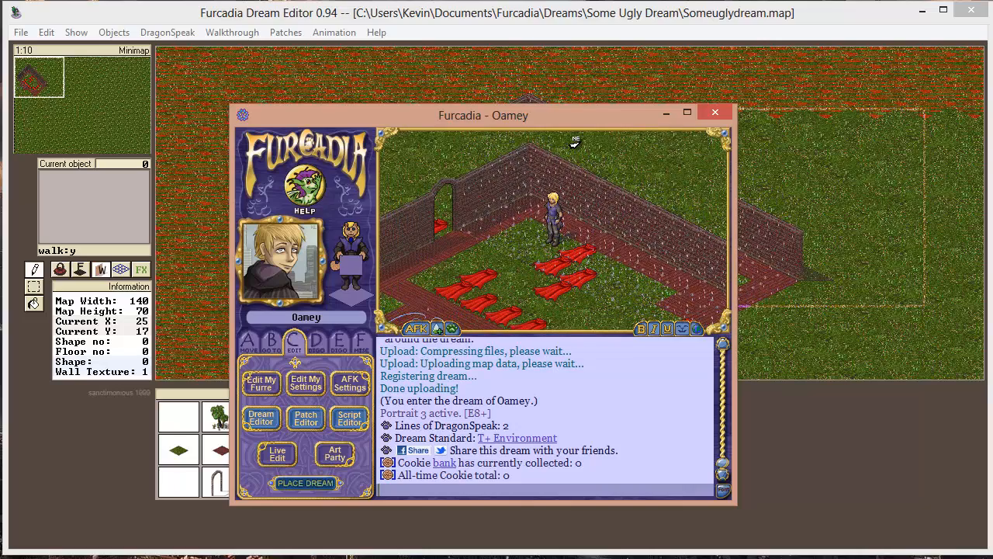